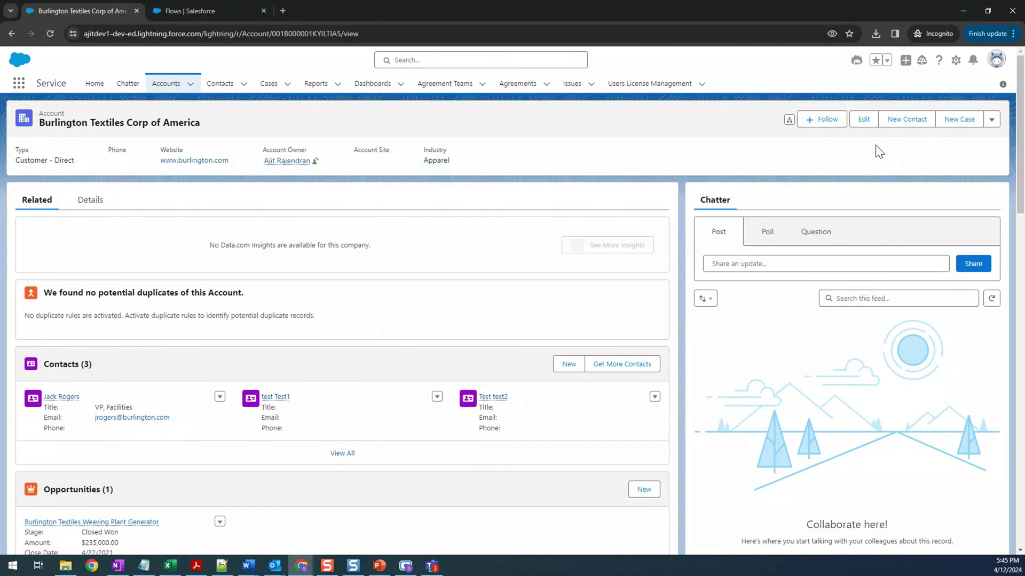
# Examine the fields of the new contact form for the Burlington Textiles Corp of America account and close it without saving.
pyautogui.click(909, 120)
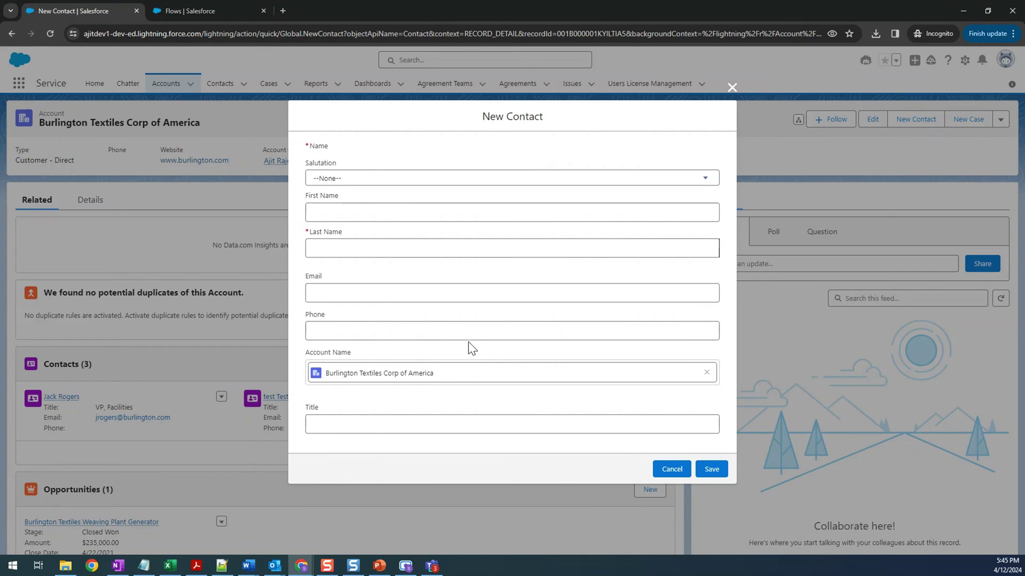
pyautogui.click(732, 88)
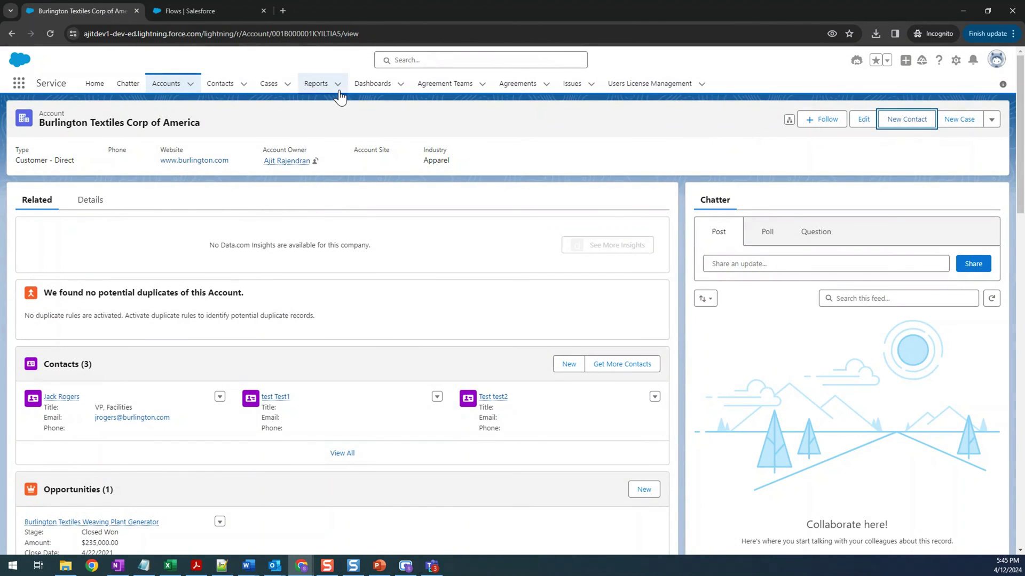
# Create a new flow from scratch in the Flows setup, using the Screen Flow type.
pyautogui.click(196, 11)
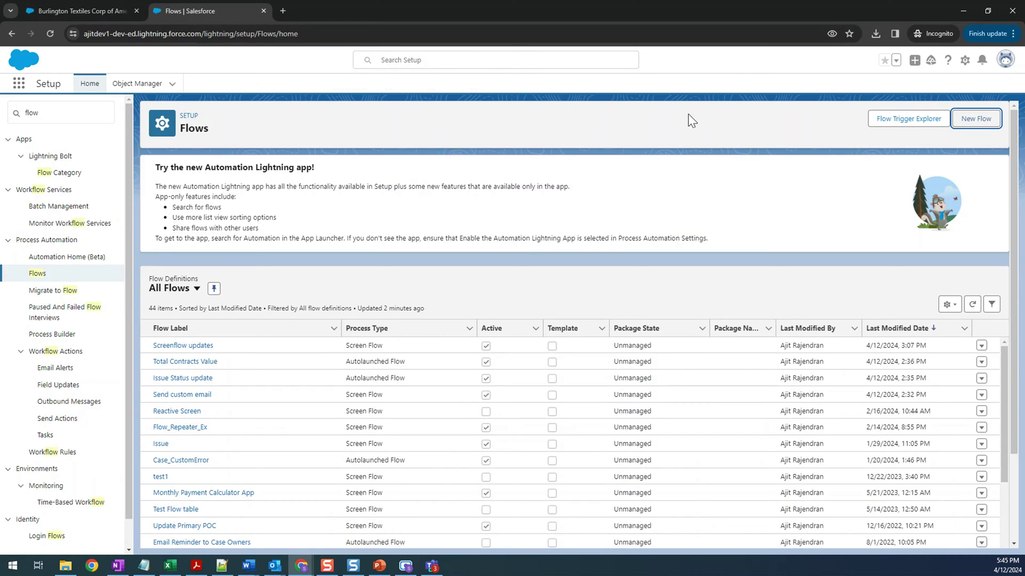
pyautogui.click(970, 124)
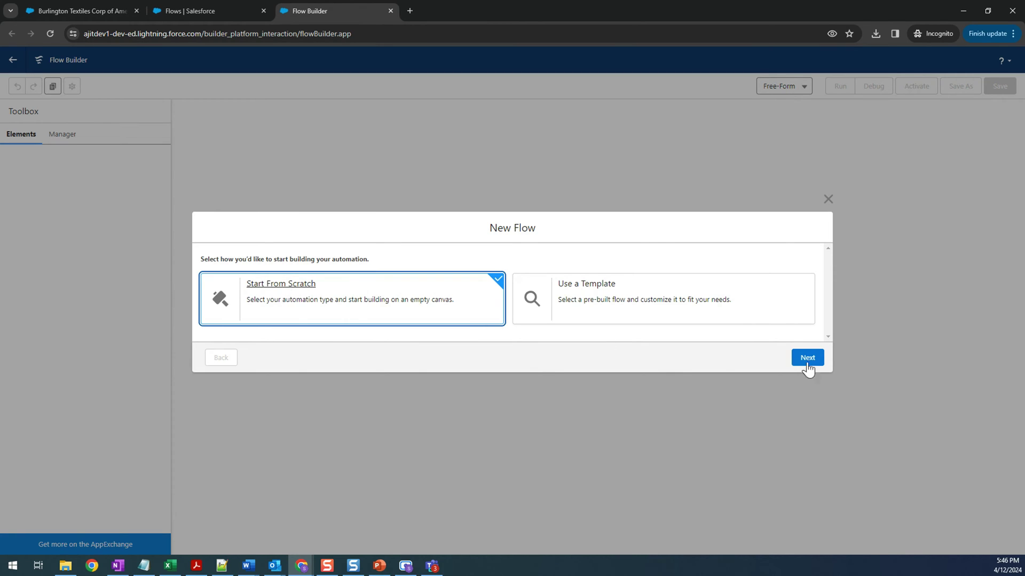
pyautogui.click(807, 359)
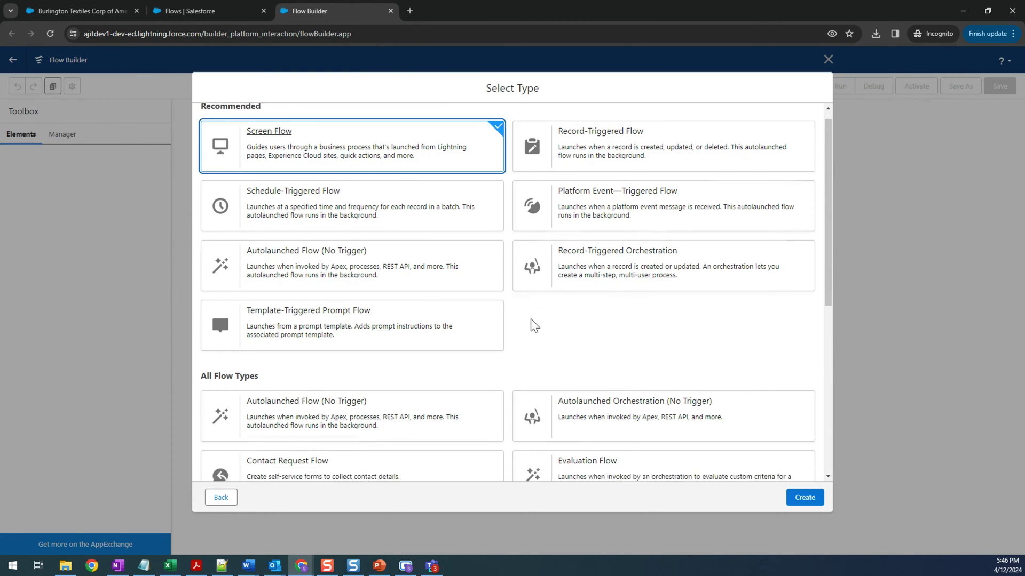
pyautogui.scroll(-5, 530, 320)
pyautogui.scroll(-1, 531, 347)
pyautogui.scroll(10, 531, 347)
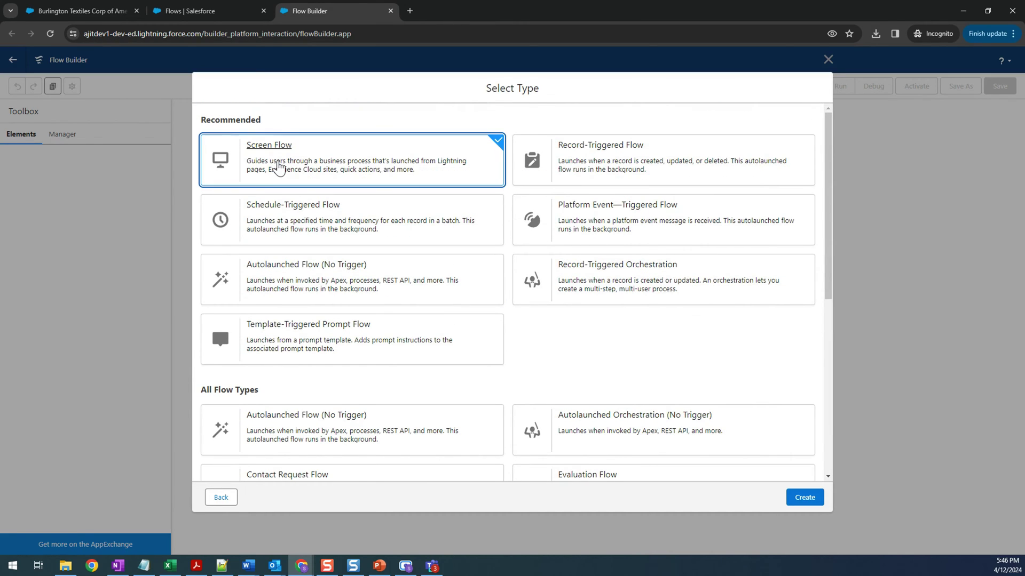
pyautogui.click(806, 498)
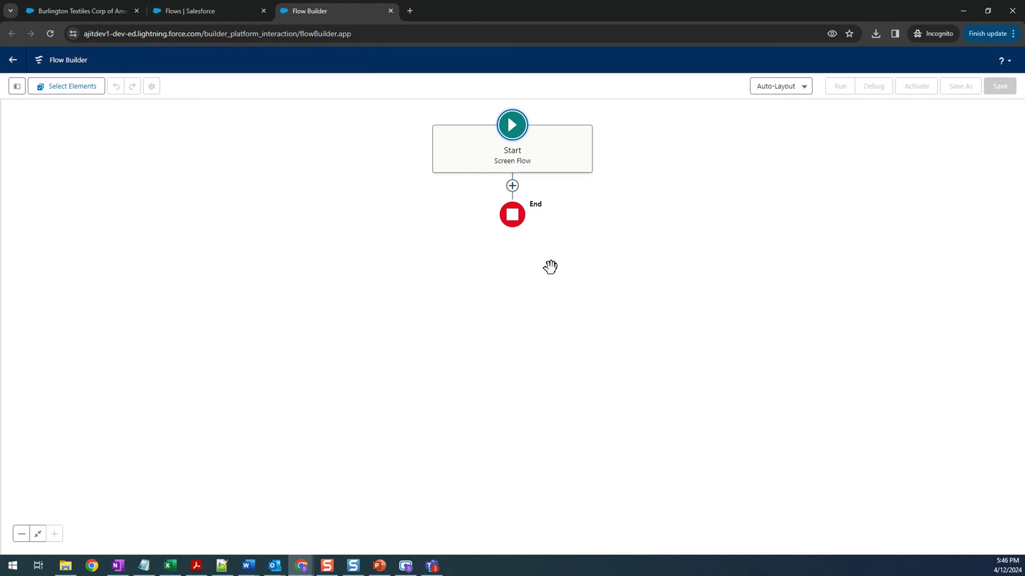
# Add a Screen element after the flow's start and label it Case Creation.
pyautogui.click(512, 186)
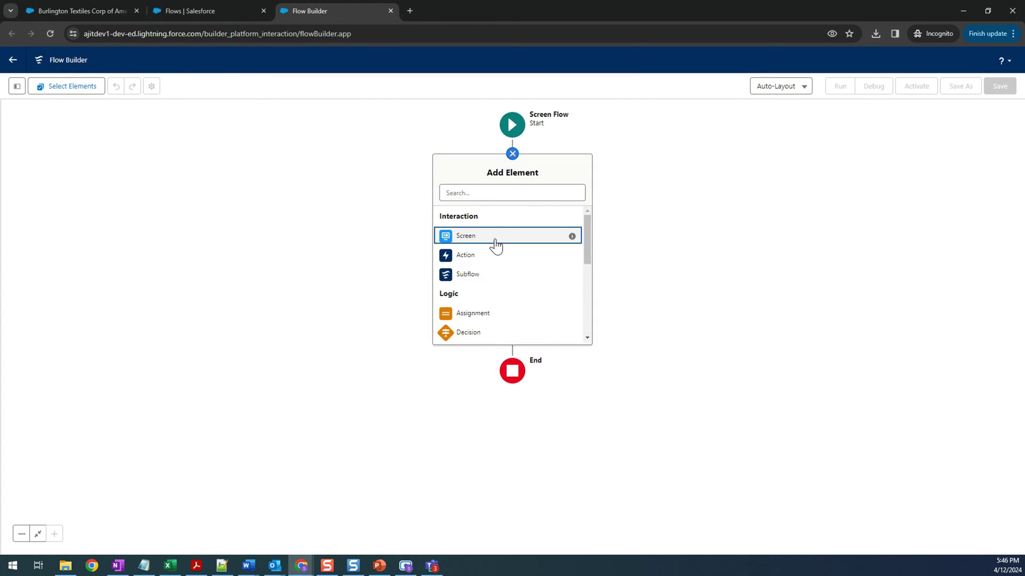
pyautogui.click(496, 244)
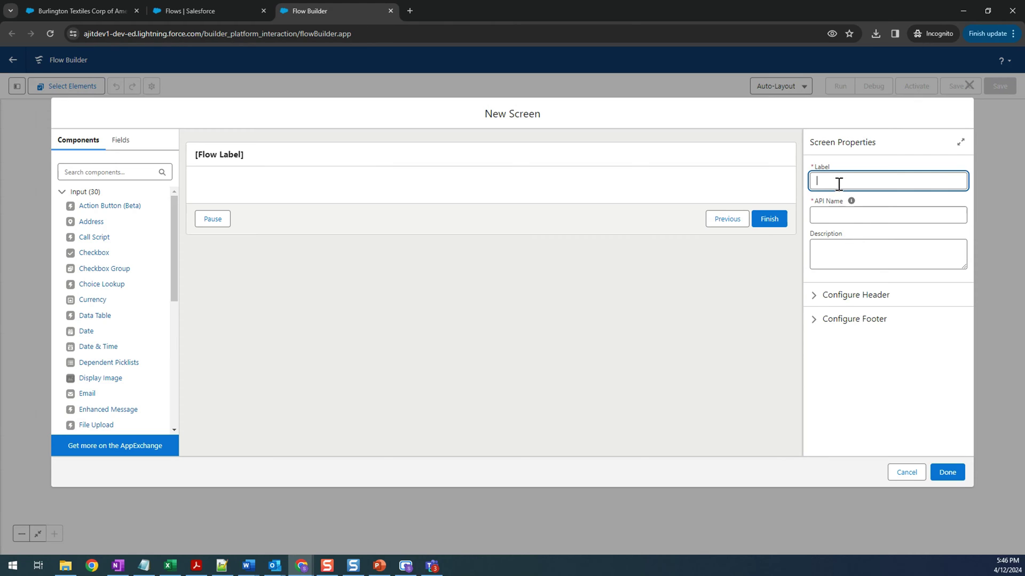
pyautogui.write('Case Creation')
pyautogui.click(860, 232)
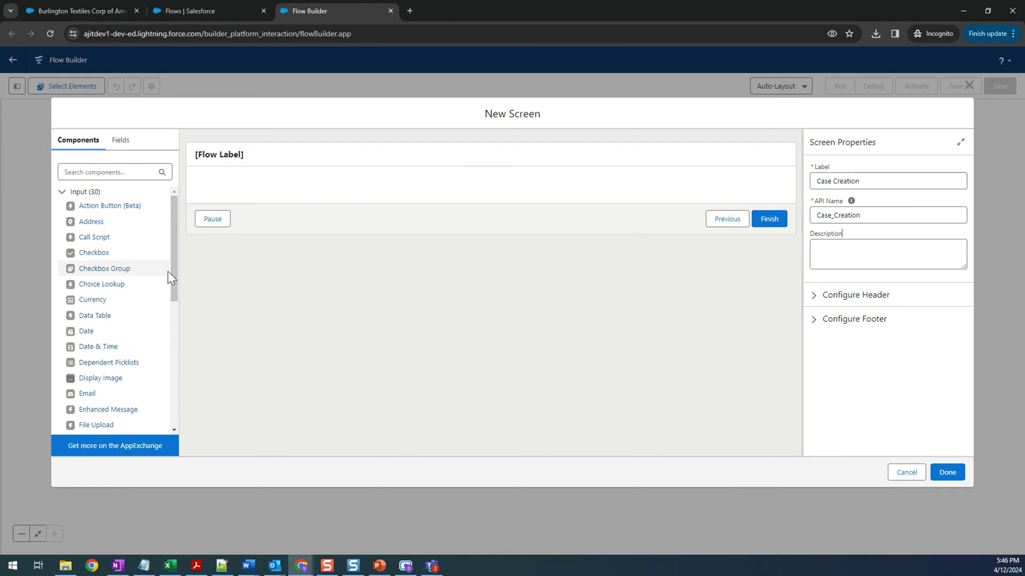
# Place a Section component on the screen and add a second column to it.
pyautogui.moveTo(175, 270); pyautogui.dragTo(161, 400)
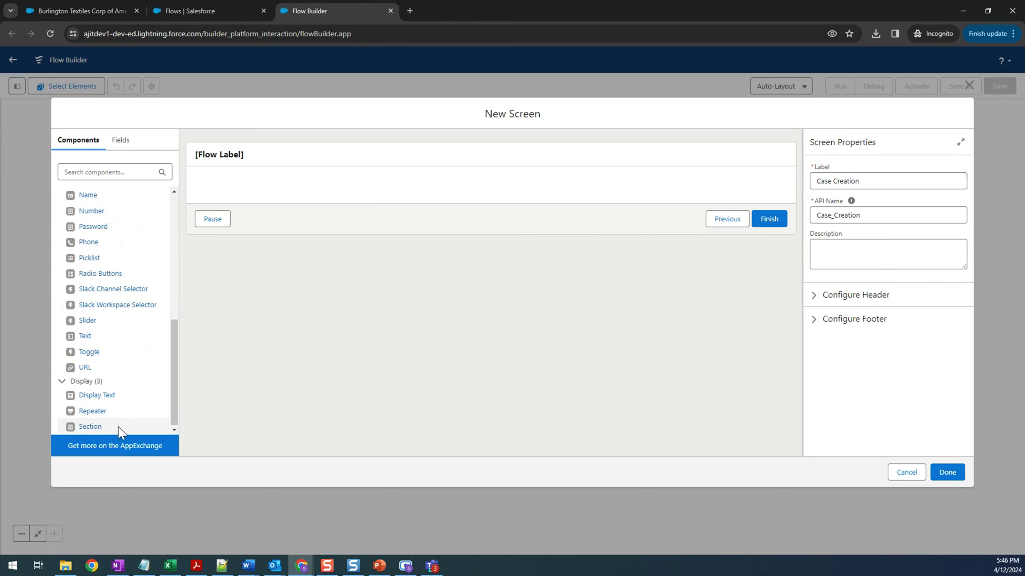
pyautogui.moveTo(91, 430); pyautogui.dragTo(313, 193)
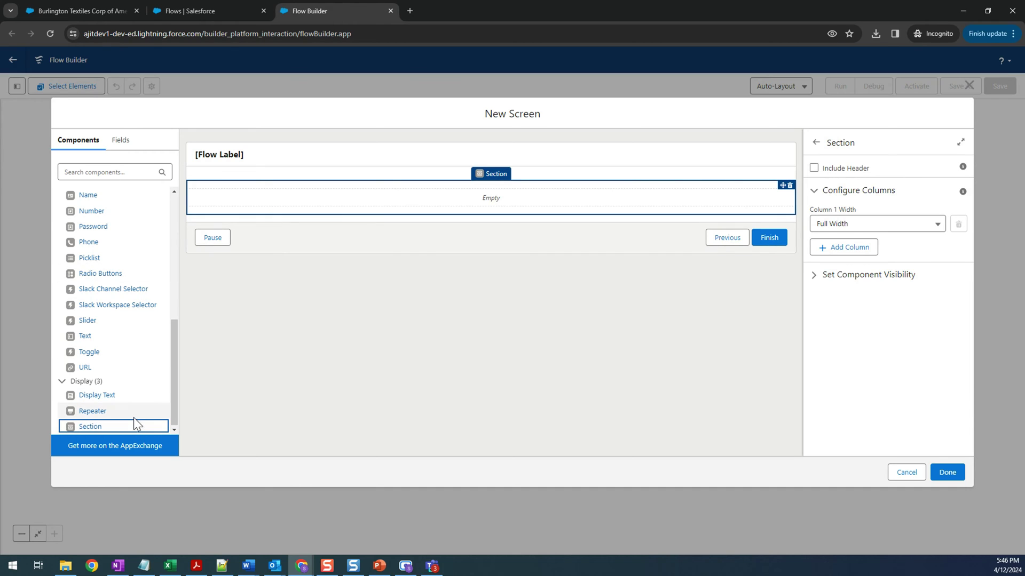
pyautogui.click(844, 246)
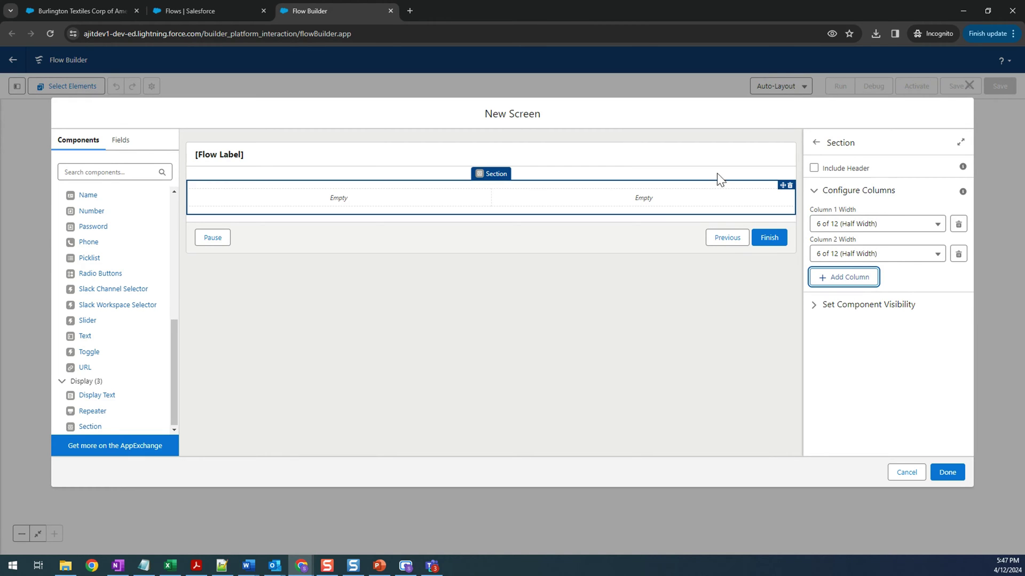
# Place a Name component in the section's first column and Email and Phone components in its second column.
pyautogui.click(174, 373)
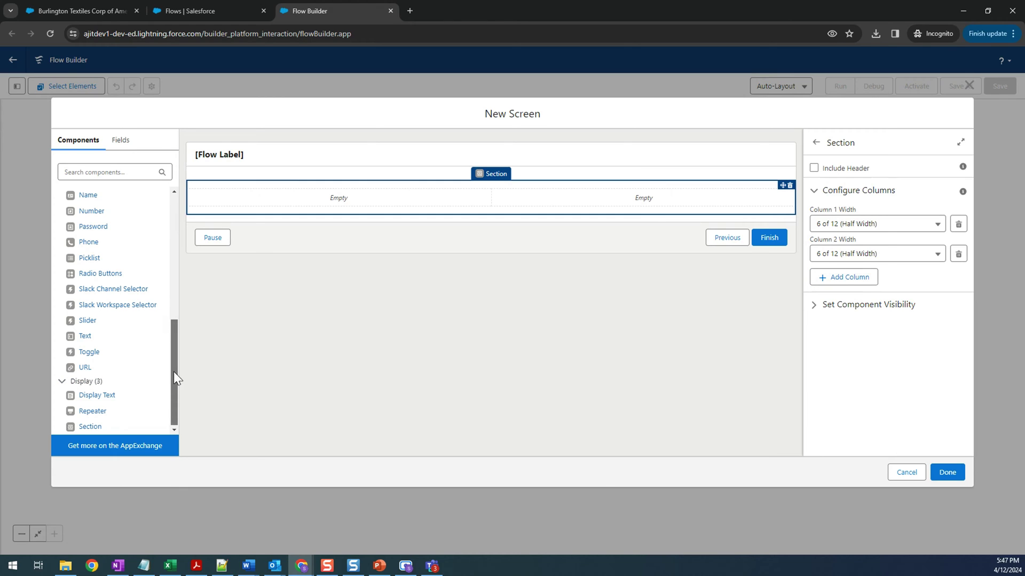
pyautogui.moveTo(174, 372); pyautogui.dragTo(174, 307)
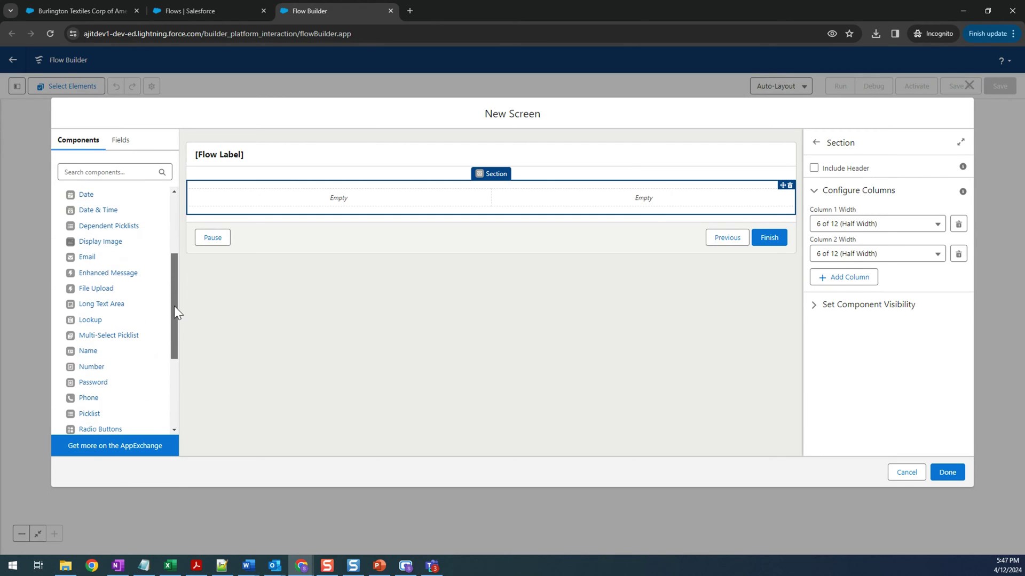
pyautogui.moveTo(88, 352); pyautogui.dragTo(257, 211)
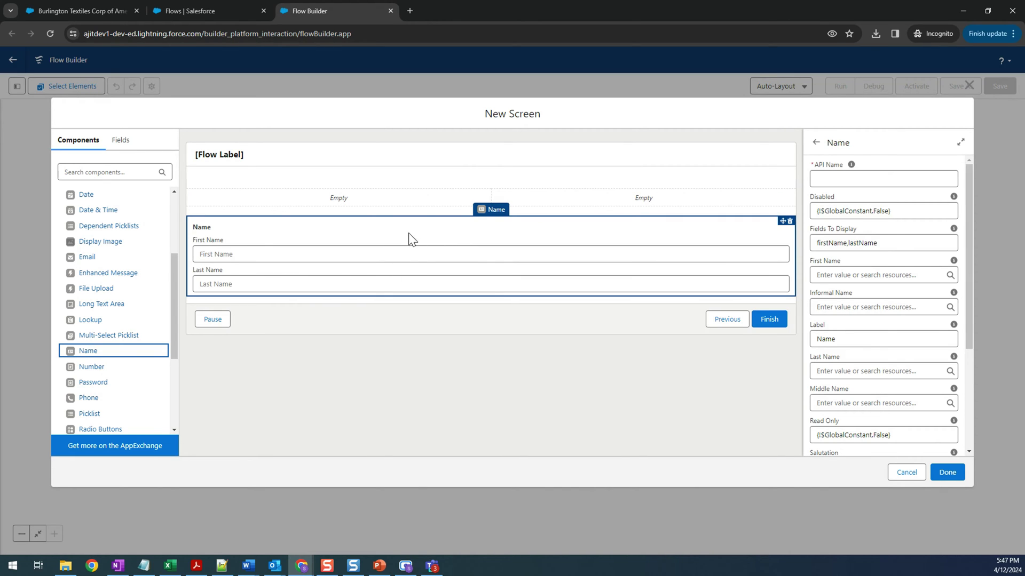
pyautogui.moveTo(459, 230); pyautogui.dragTo(404, 190)
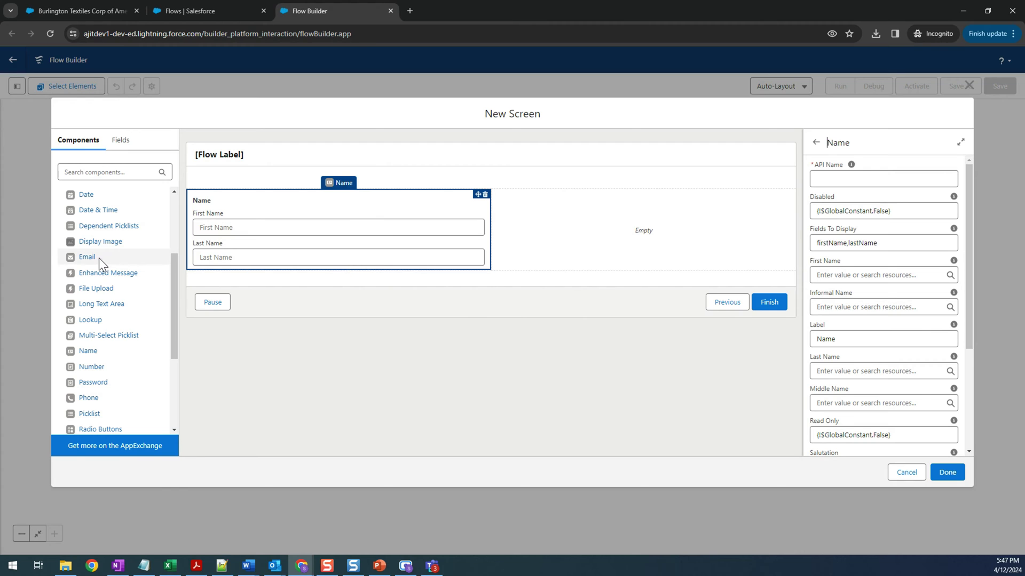
pyautogui.moveTo(87, 259); pyautogui.dragTo(549, 230)
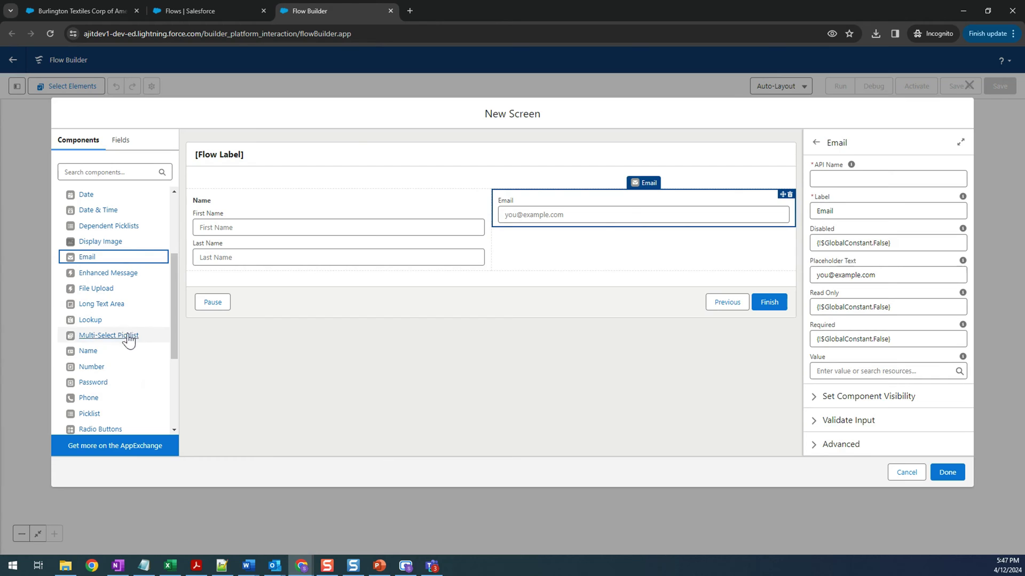
pyautogui.moveTo(90, 399); pyautogui.dragTo(521, 271)
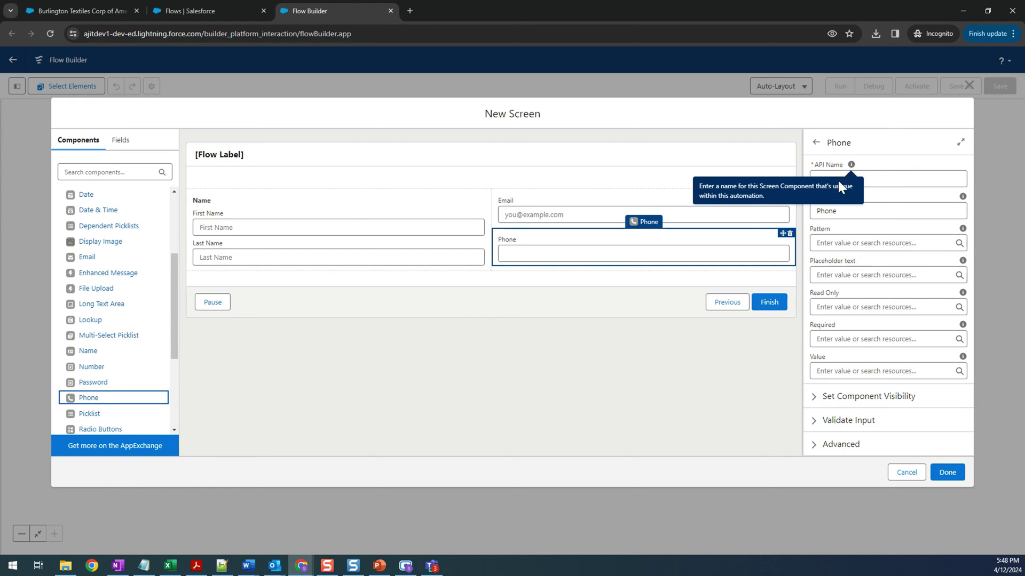
# Set the API names of the phone, email and name components to Phone, email and Name, and finish the screen.
pyautogui.click(878, 185)
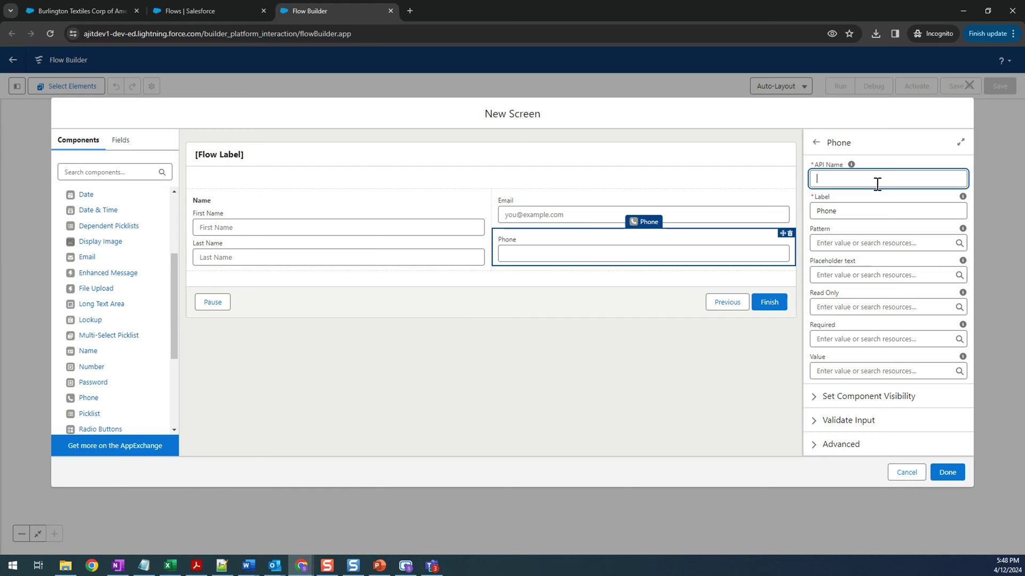
pyautogui.write('Phone')
pyautogui.click(907, 162)
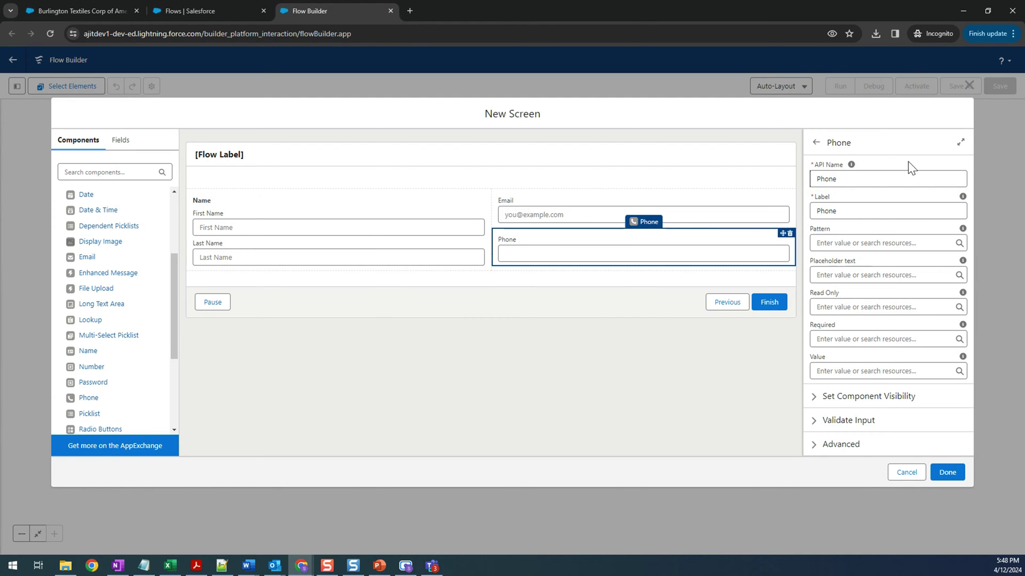
pyautogui.click(561, 220)
pyautogui.click(866, 180)
pyautogui.write('email')
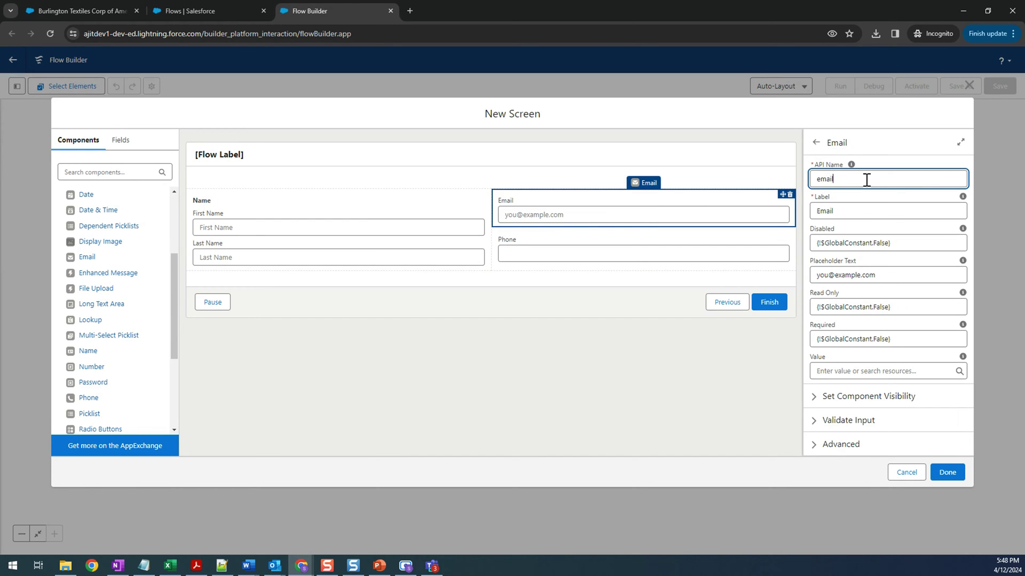
pyautogui.click(365, 214)
pyautogui.click(866, 180)
pyautogui.write('Name')
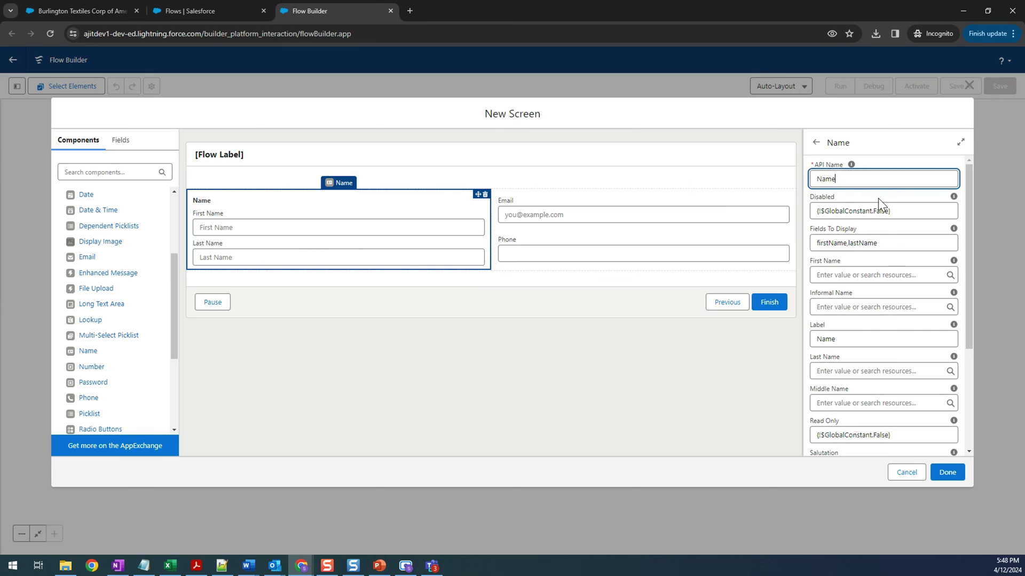
pyautogui.click(667, 375)
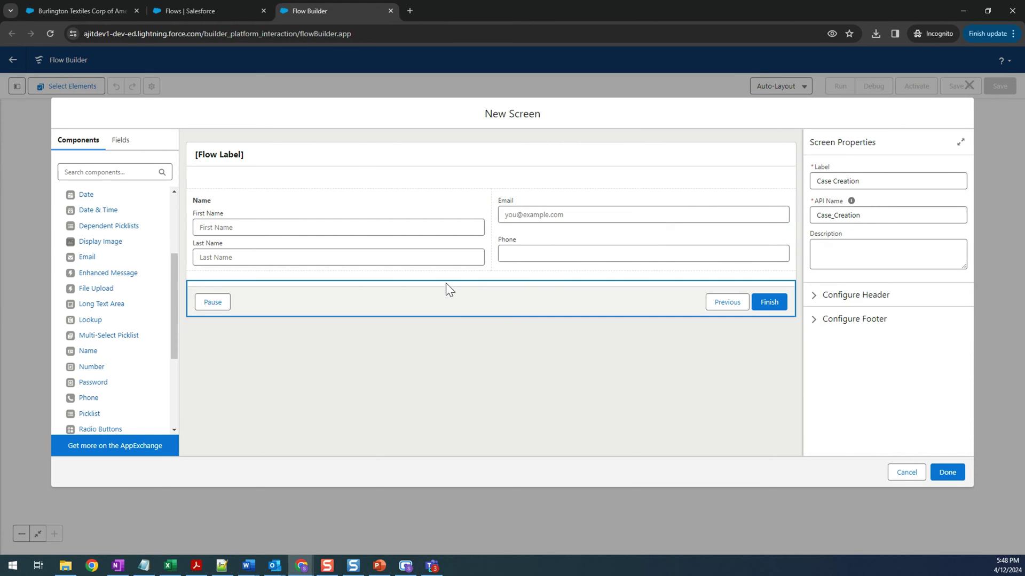
pyautogui.click(943, 479)
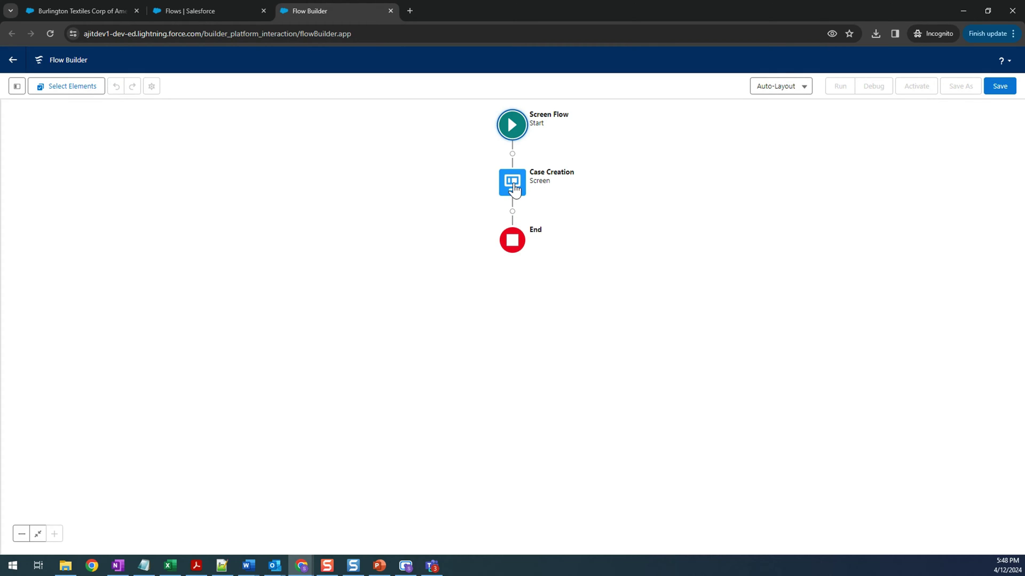
# Add a Create Records element after the Case Creation screen, labelled "Create a contact" with API name Create_a_contact.
pyautogui.click(512, 211)
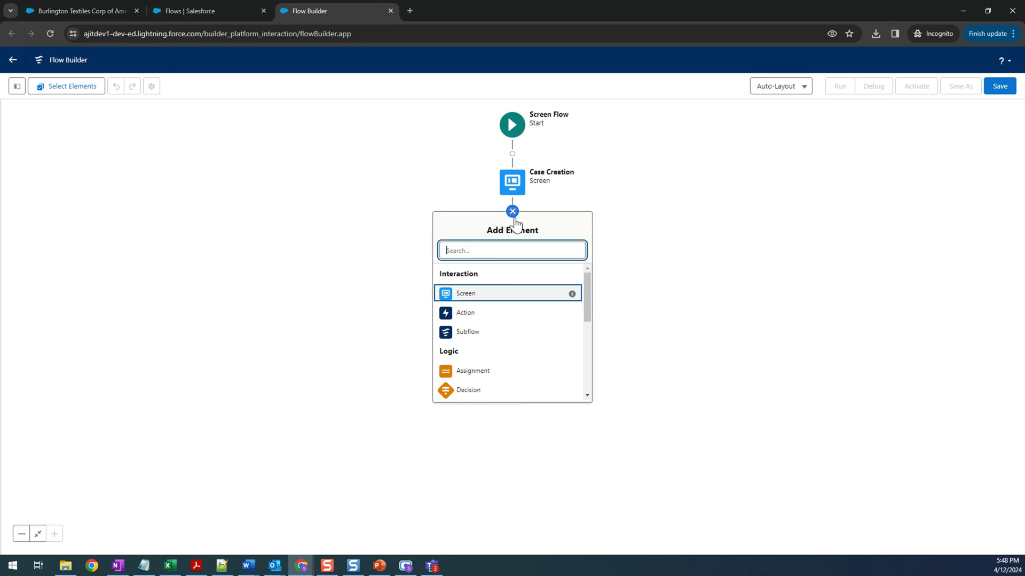
pyautogui.scroll(-6, 502, 356)
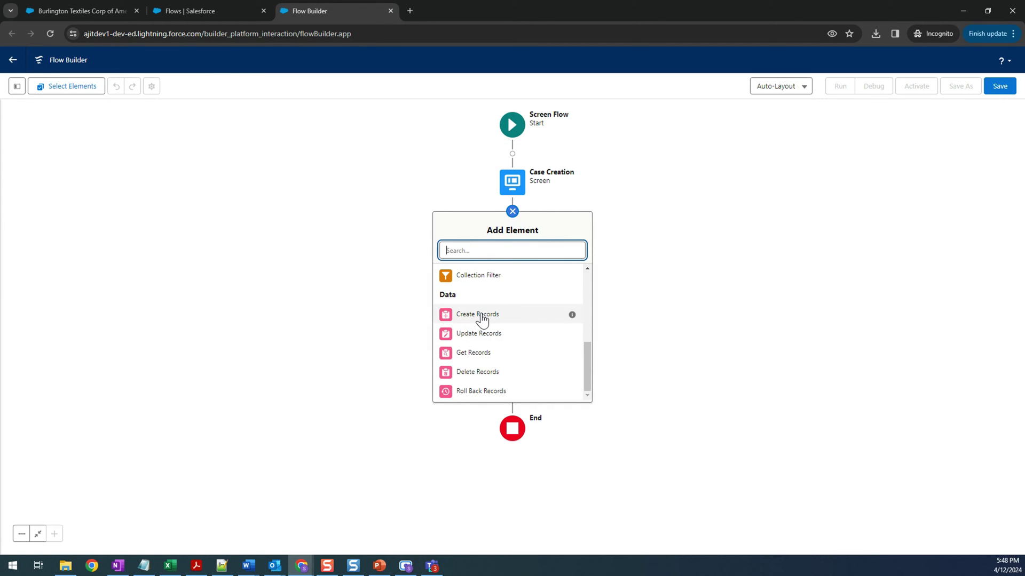
pyautogui.click(483, 315)
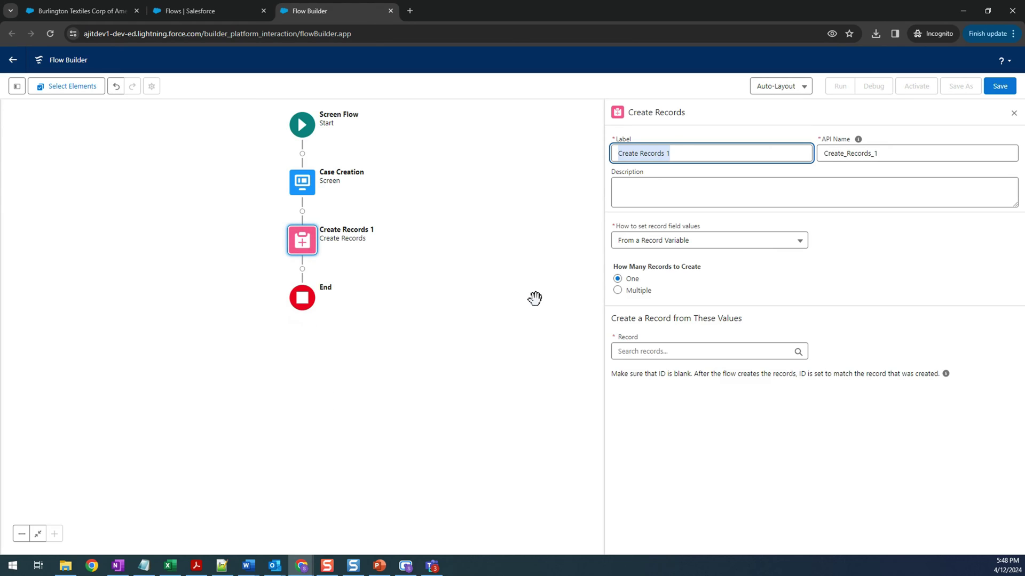
pyautogui.click(686, 154)
pyautogui.moveTo(685, 154); pyautogui.dragTo(555, 152)
pyautogui.write('C')
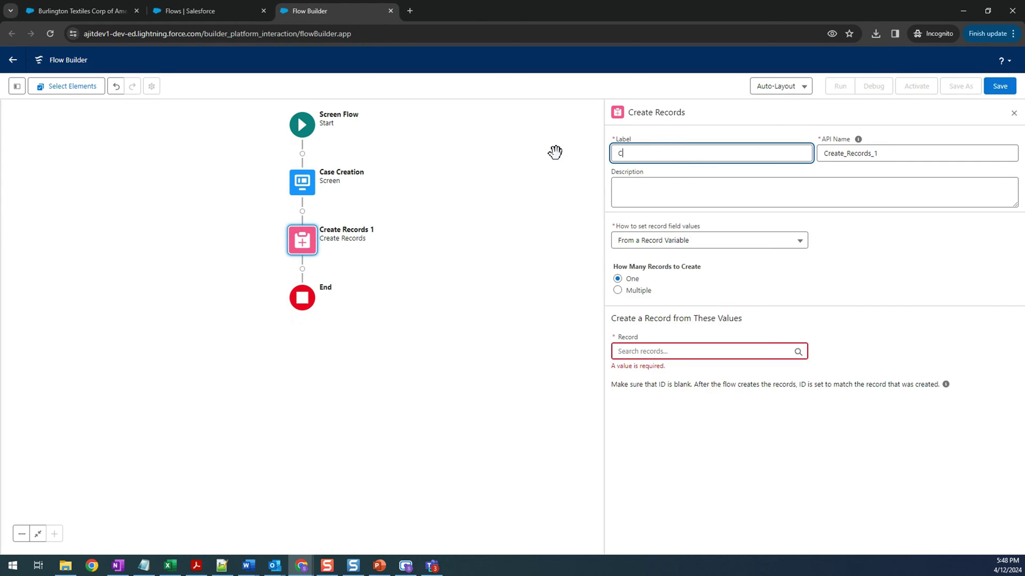
pyautogui.write('reate a c')
pyautogui.press('Tab')
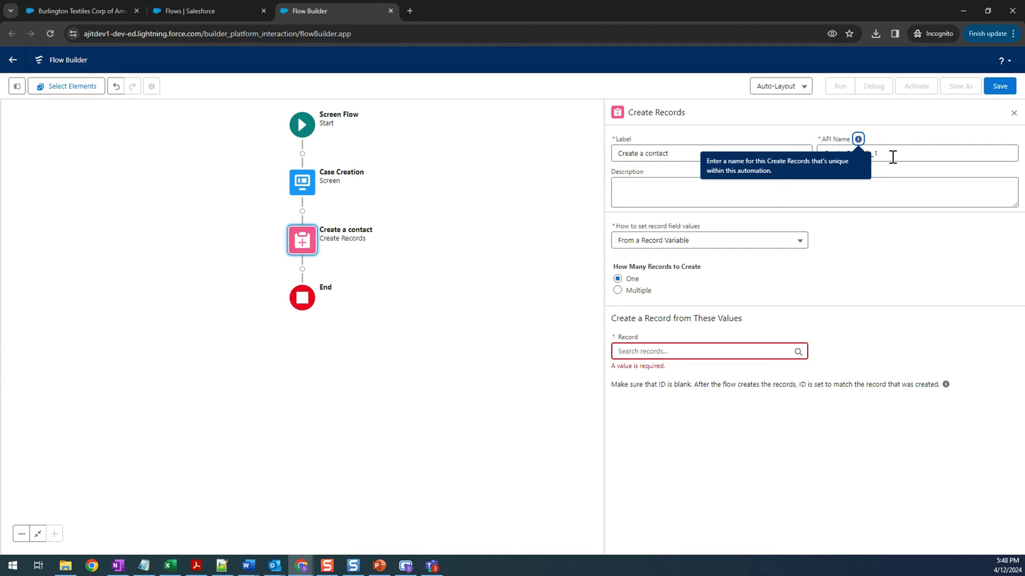
pyautogui.press('Tab')
pyautogui.press('BackSpace')
pyautogui.click(734, 158)
pyautogui.click(753, 194)
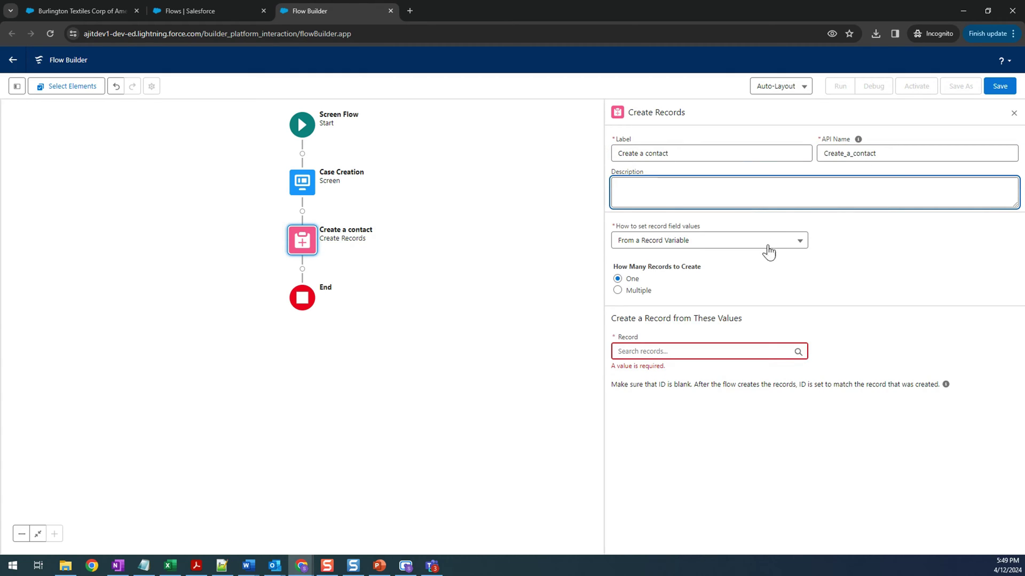
# Set the Create Records element to take its field values manually and choose Contact as the object to create.
pyautogui.click(667, 241)
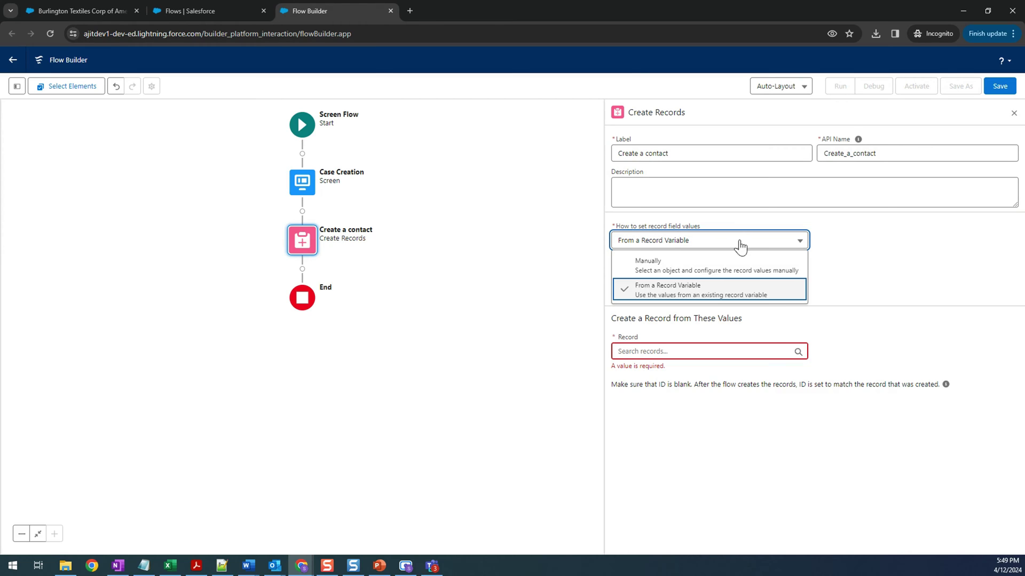
pyautogui.click(816, 253)
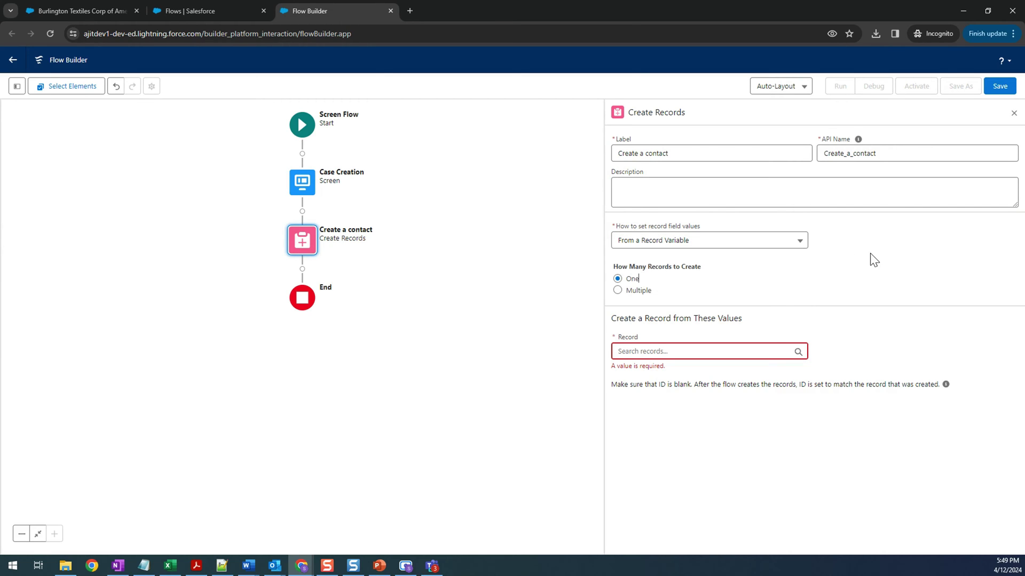
pyautogui.click(694, 250)
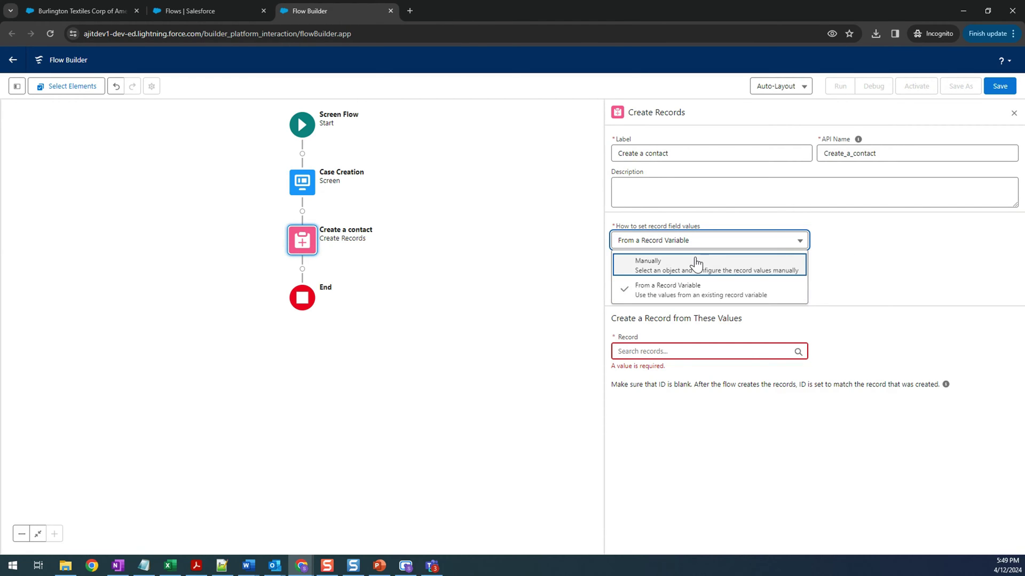
pyautogui.click(698, 263)
pyautogui.click(686, 306)
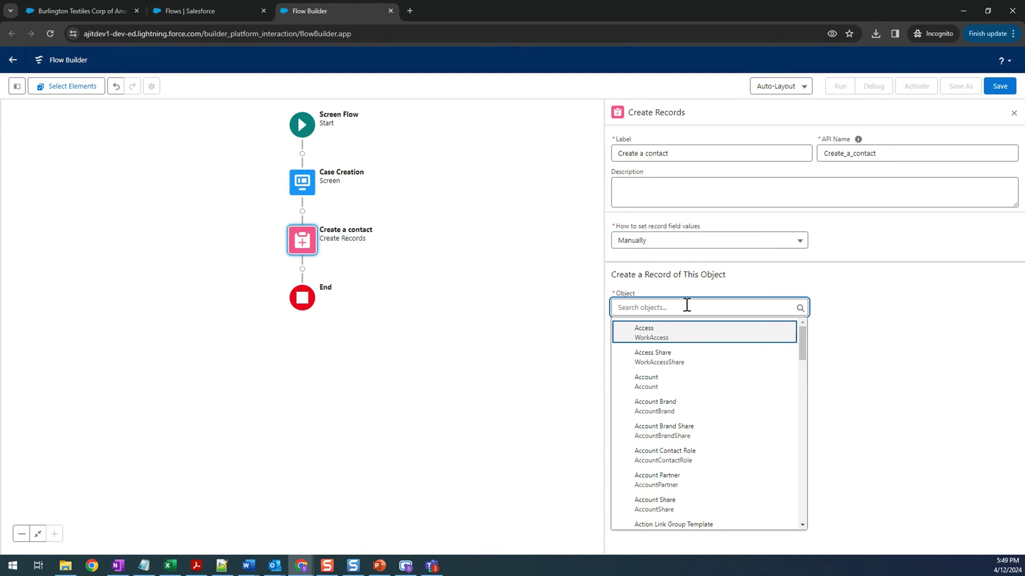
pyautogui.write('c')
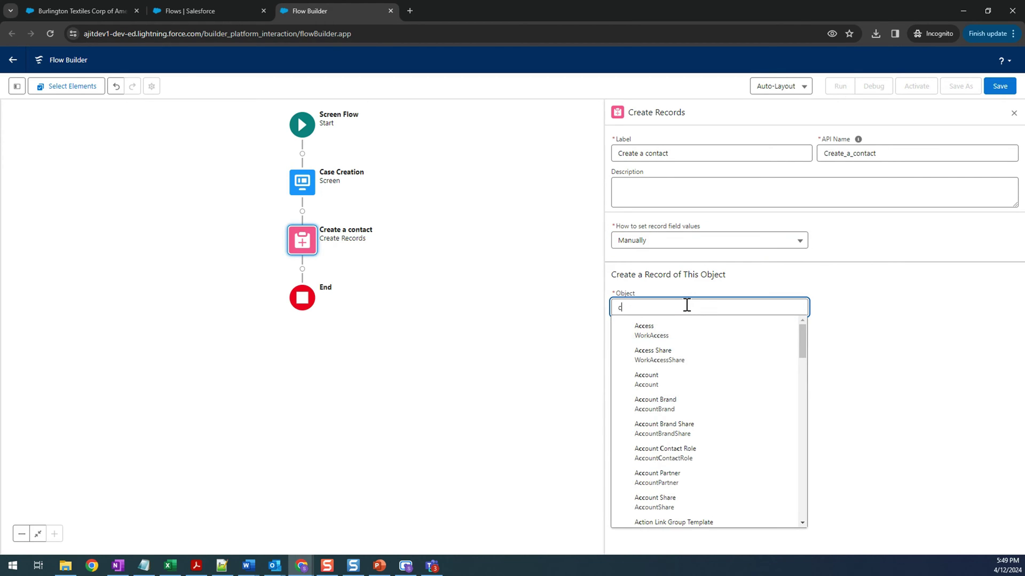
pyautogui.write('onta')
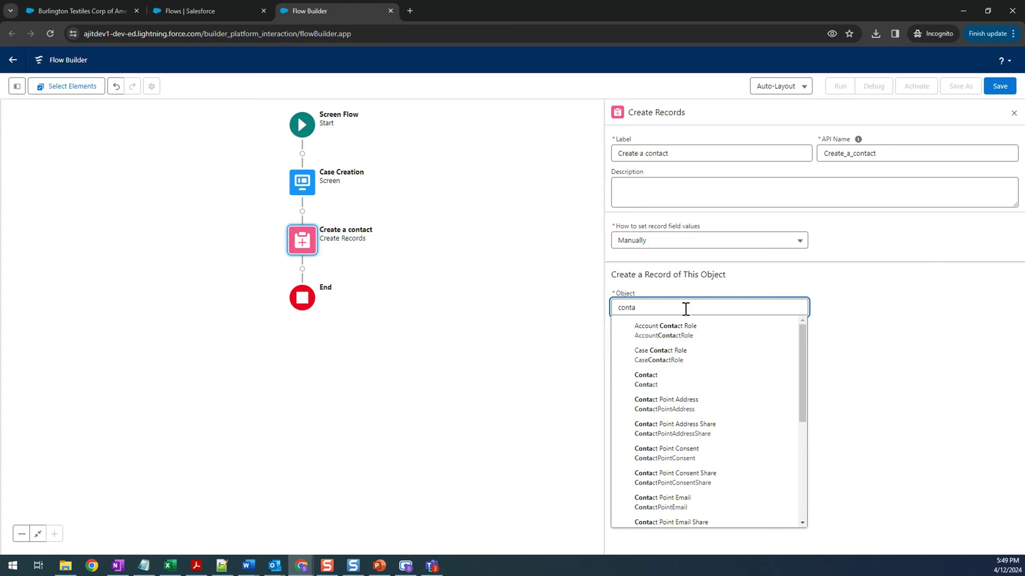
pyautogui.click(665, 380)
pyautogui.click(813, 352)
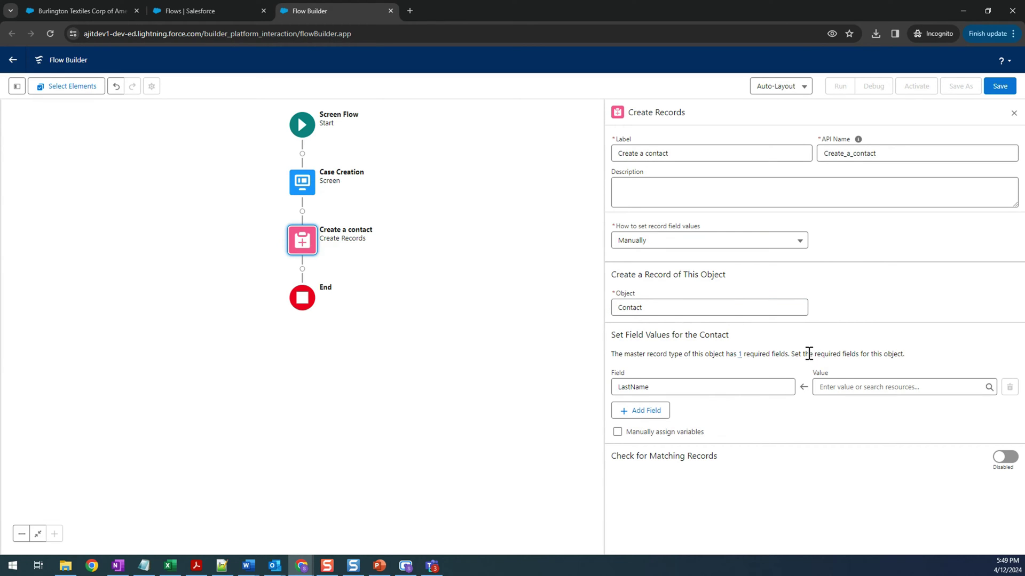
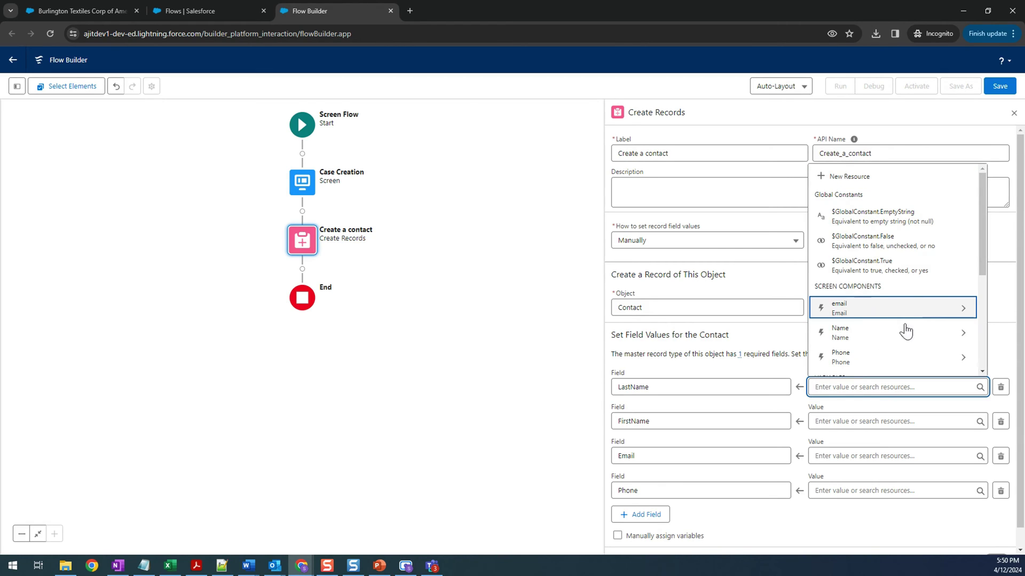
# Map the contact's LastName field to the Name component's lastName and the FirstName field to its firstName.
pyautogui.scroll(-1, 901, 348)
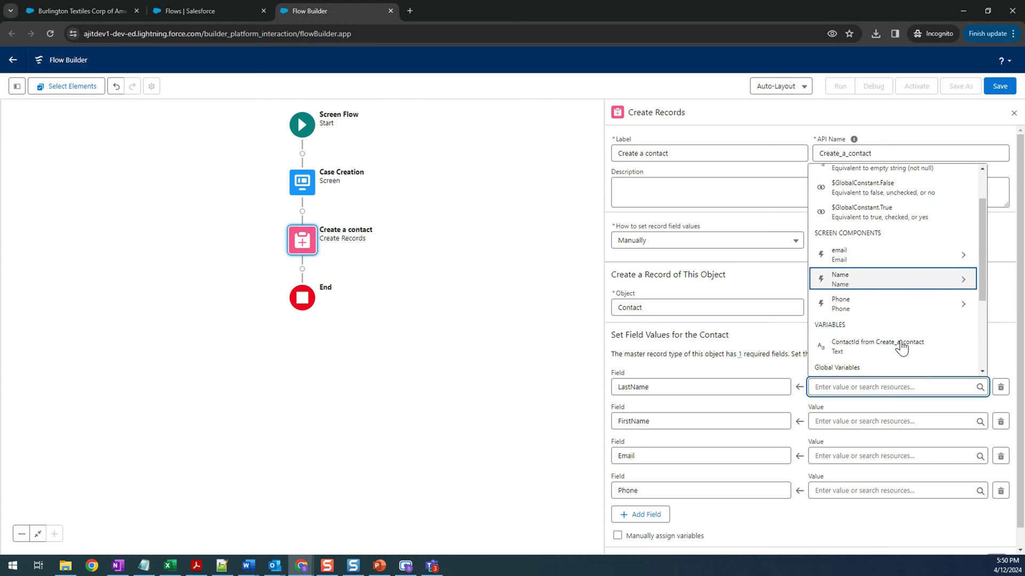
pyautogui.click(901, 286)
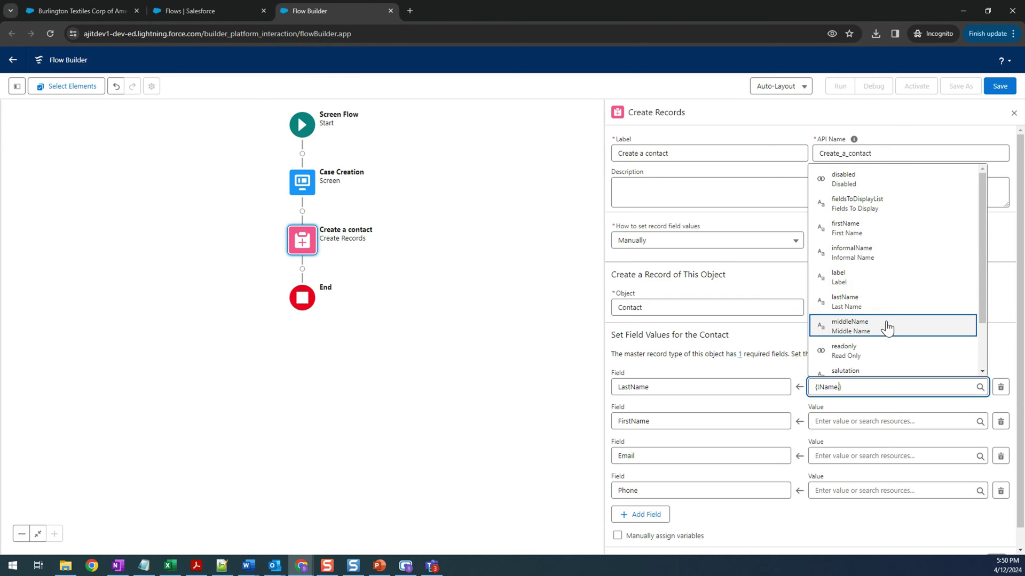
pyautogui.click(850, 308)
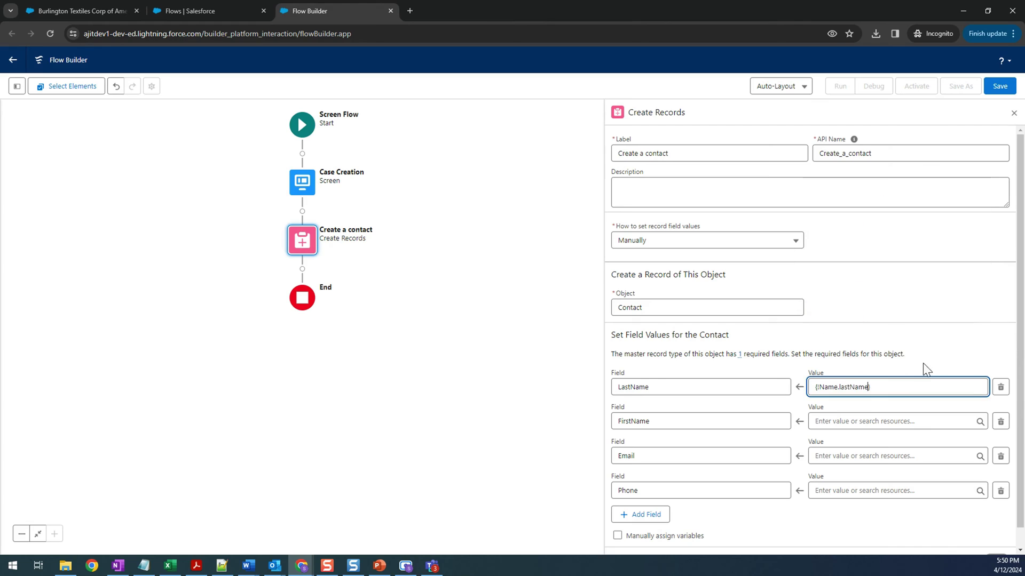
pyautogui.click(866, 422)
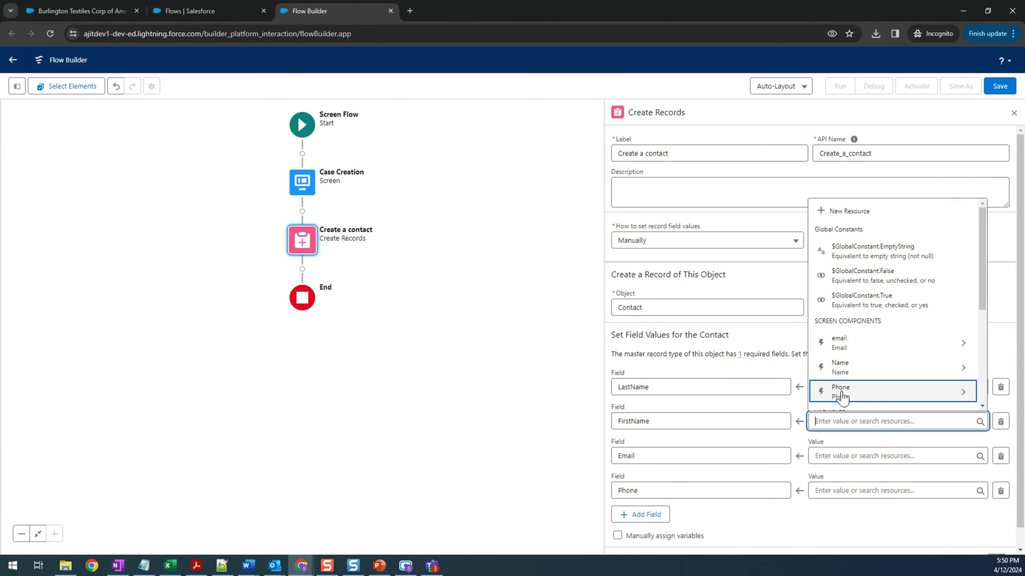
pyautogui.click(896, 372)
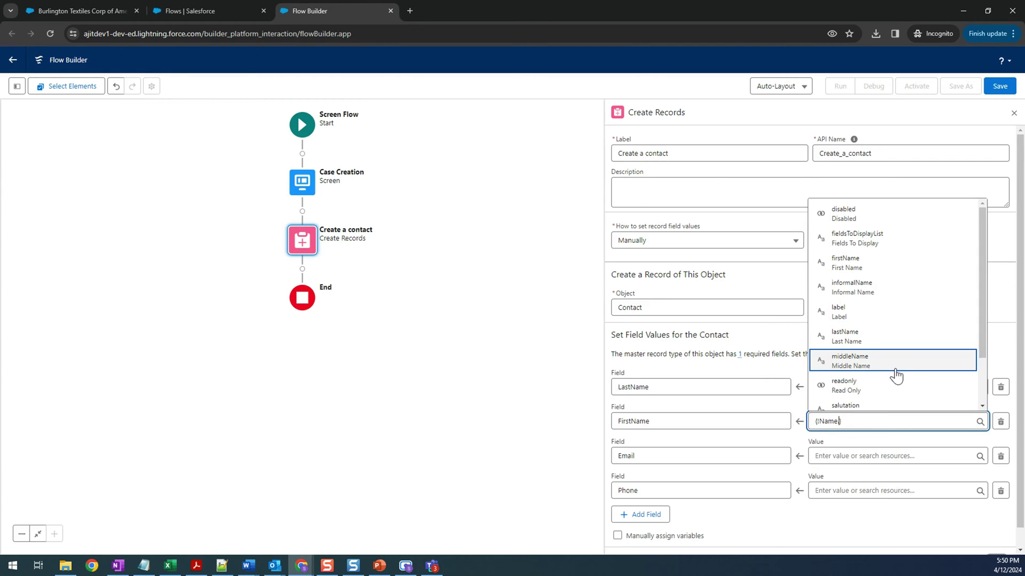
pyautogui.click(869, 269)
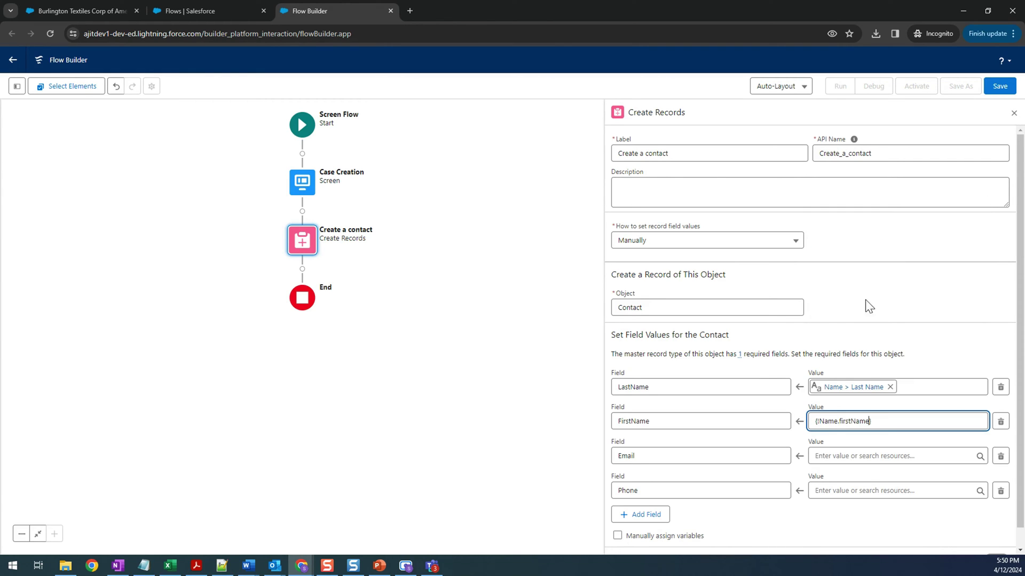
pyautogui.click(921, 361)
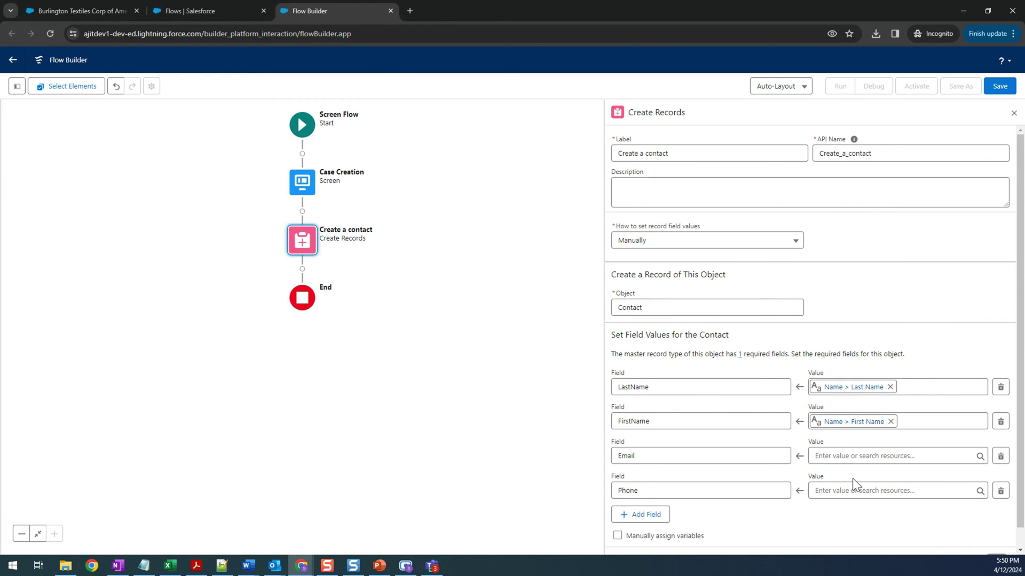
# Map the contact's Email field to the email component's value and the Phone field to the Phone component's value.
pyautogui.scroll(-1, 851, 483)
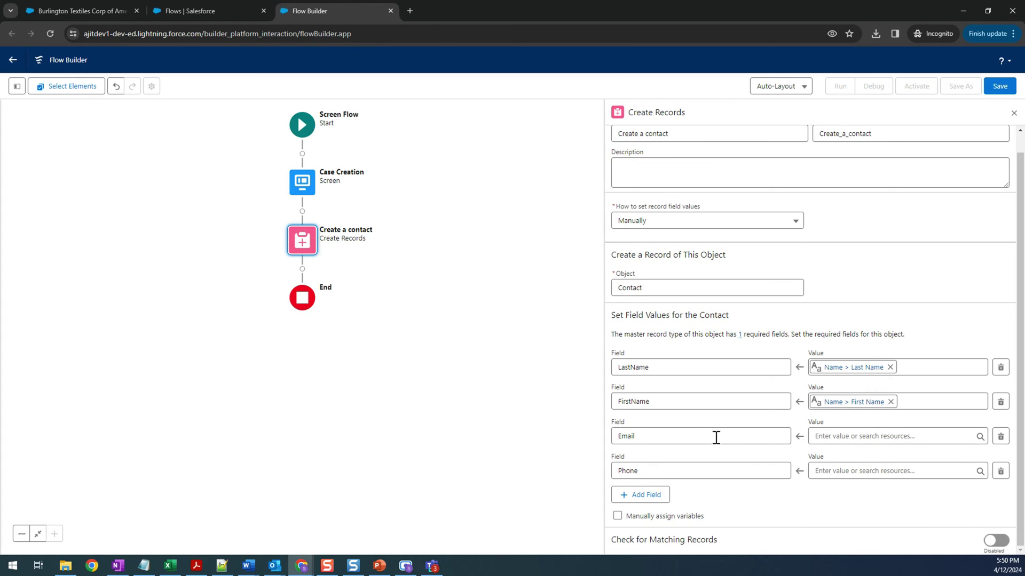
pyautogui.click(850, 436)
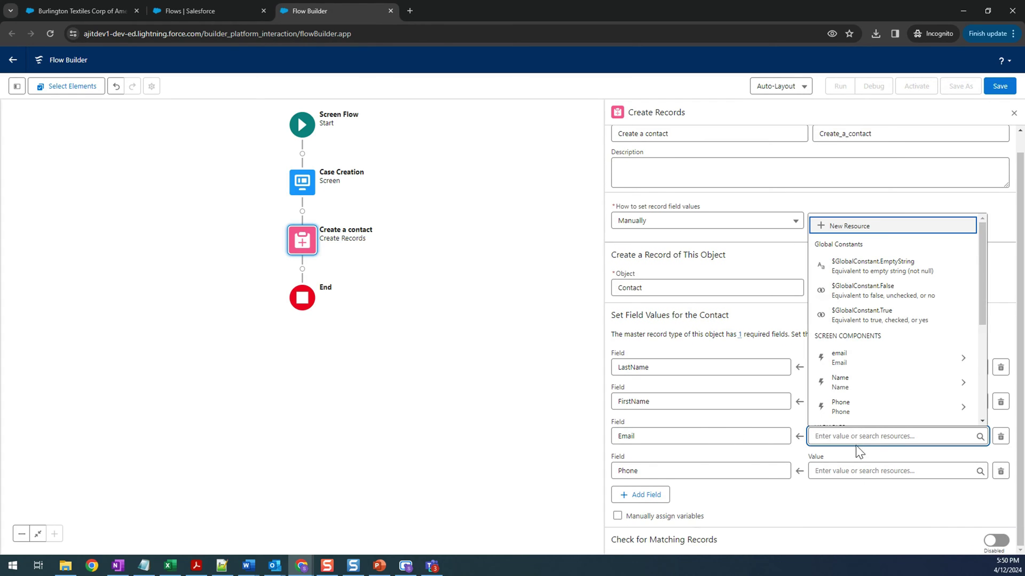
pyautogui.click(871, 364)
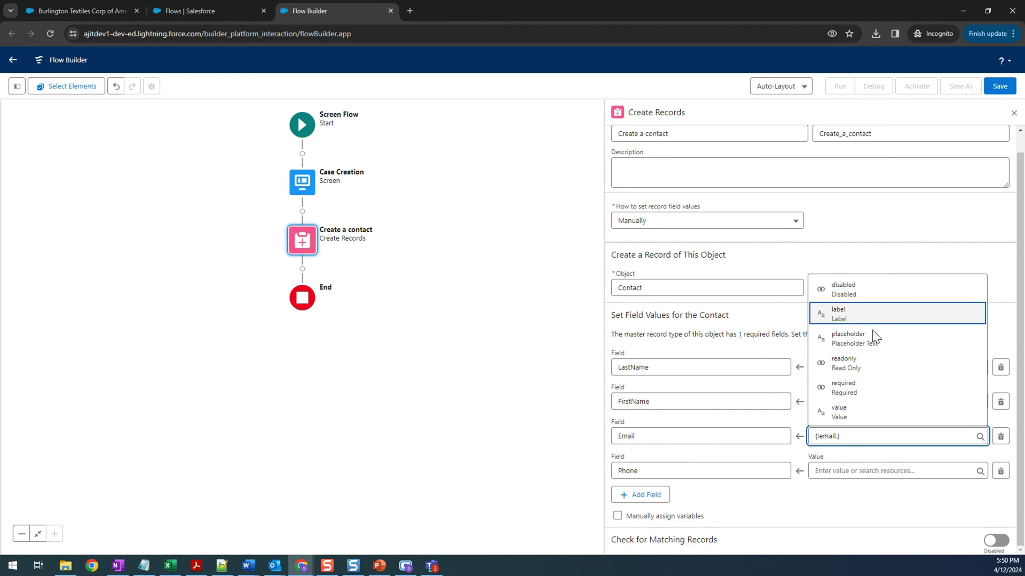
pyautogui.click(868, 416)
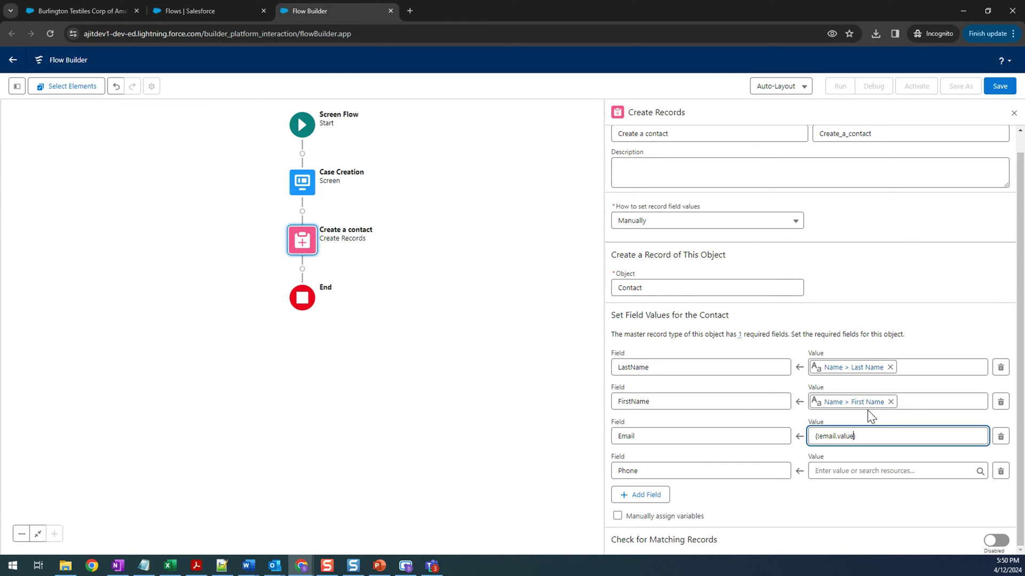
pyautogui.click(932, 342)
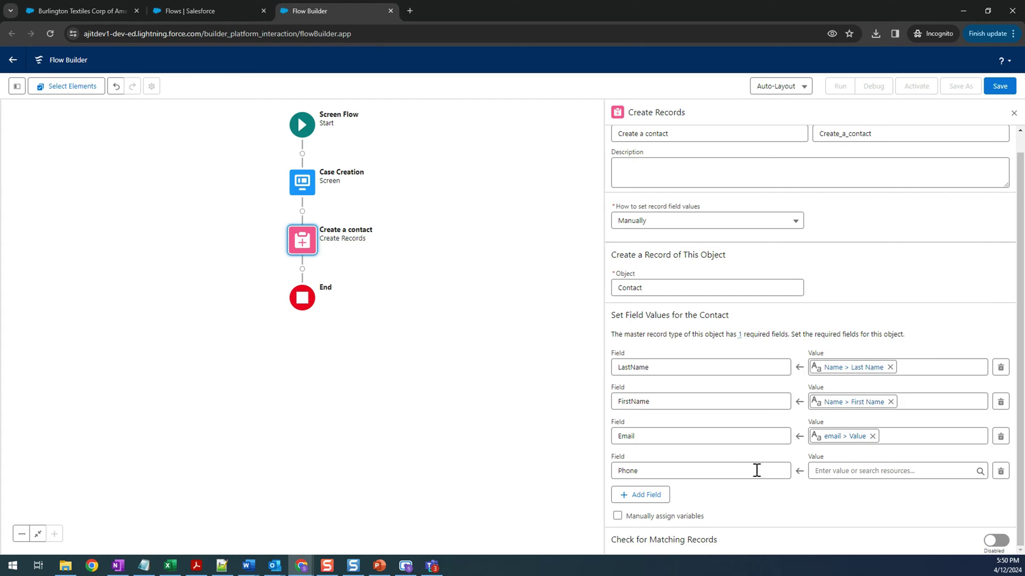
pyautogui.click(843, 472)
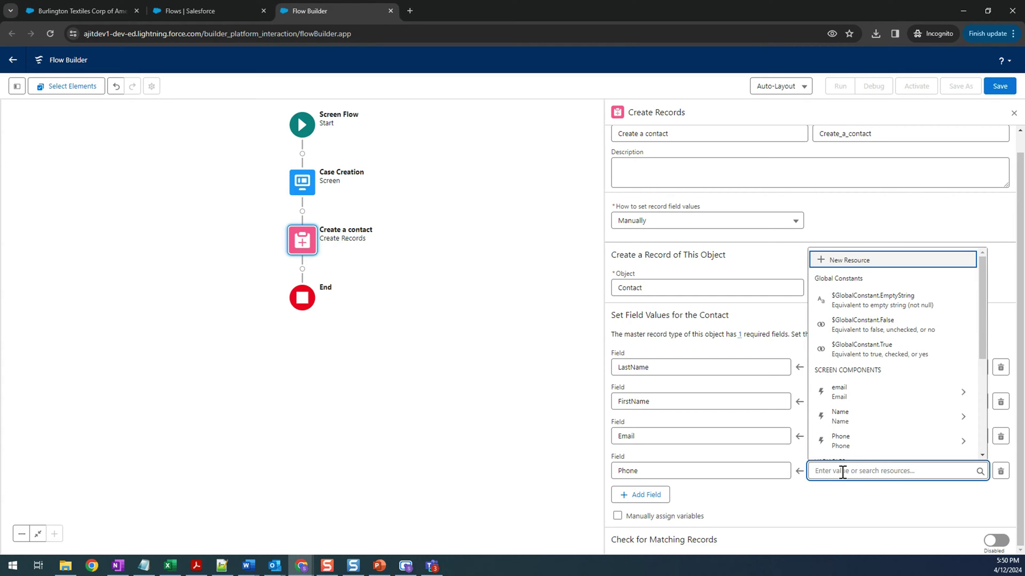
pyautogui.click(858, 451)
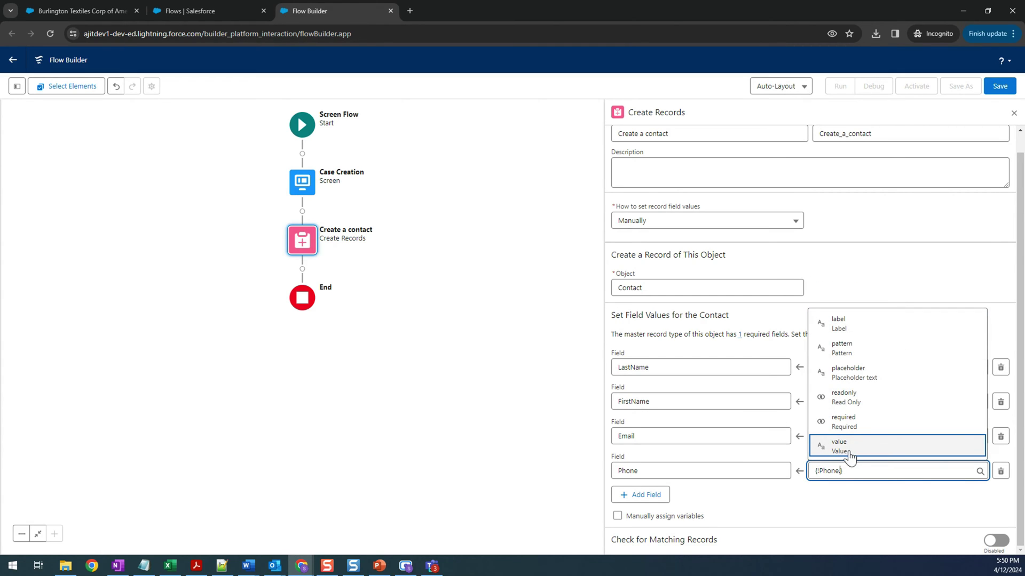
pyautogui.click(848, 452)
pyautogui.click(879, 307)
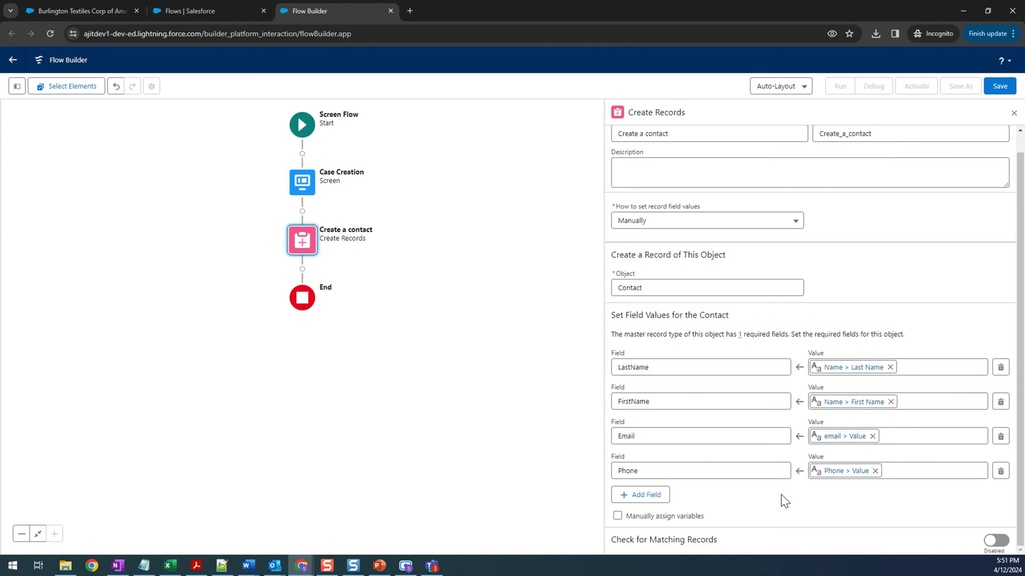
# Save the flow with the label "Contact Creation from Account" and API name Contact_Creation_from_Account, and activate it.
pyautogui.click(1007, 91)
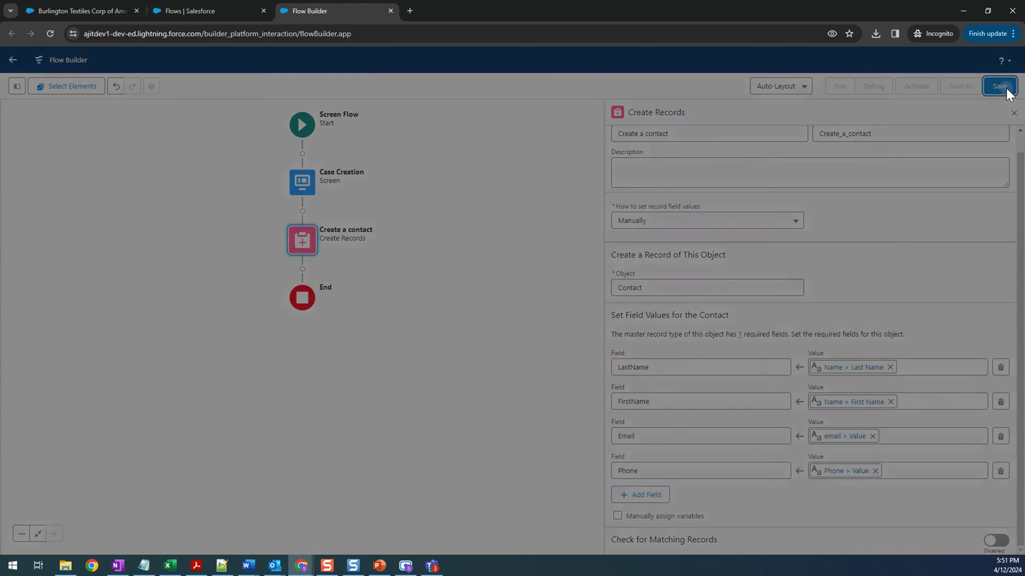
pyautogui.click(453, 259)
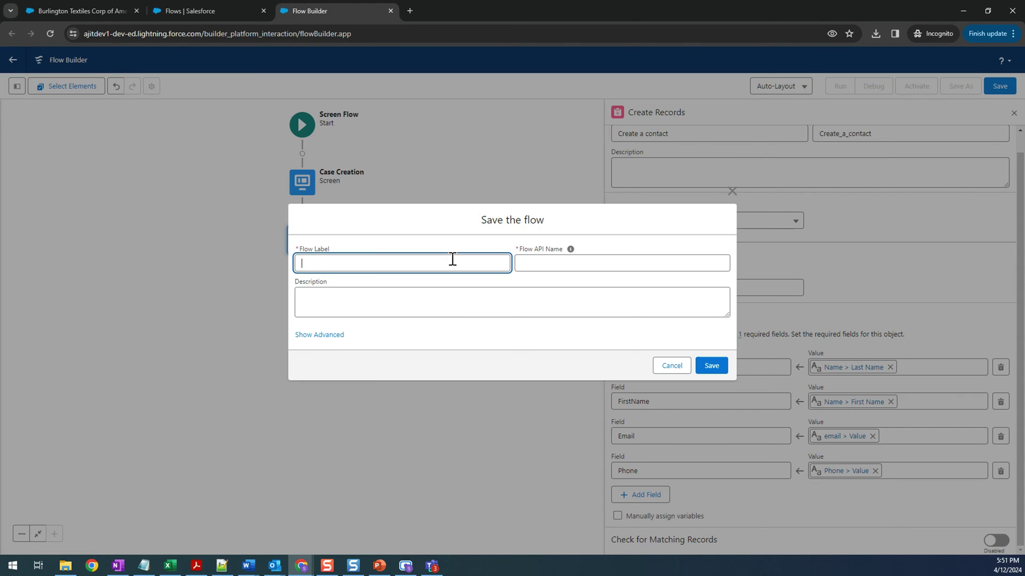
pyautogui.write('Co')
pyautogui.write('ntact Ceation')
pyautogui.write('rea')
pyautogui.write('tion from A')
pyautogui.write('ccount')
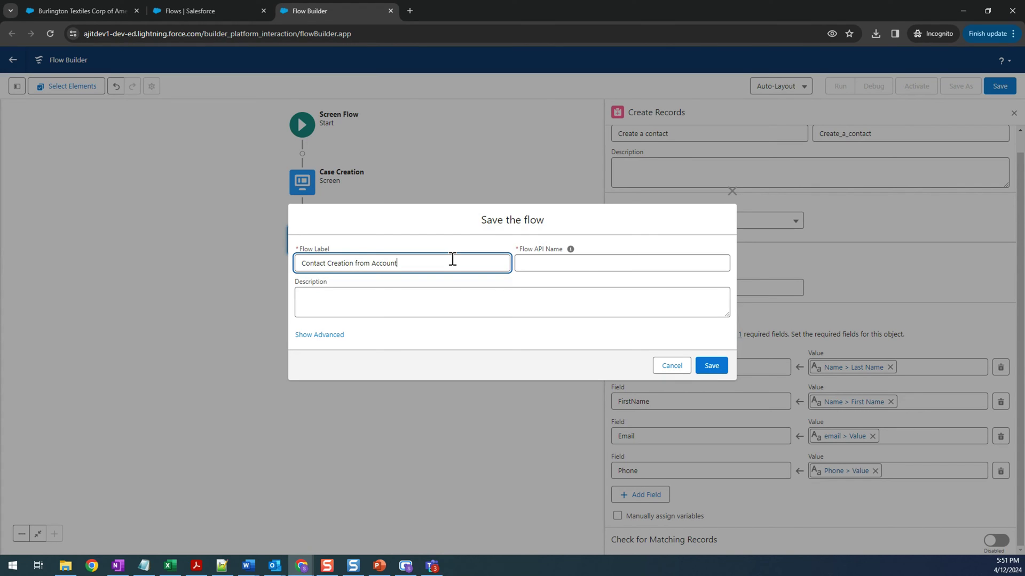
pyautogui.click(463, 304)
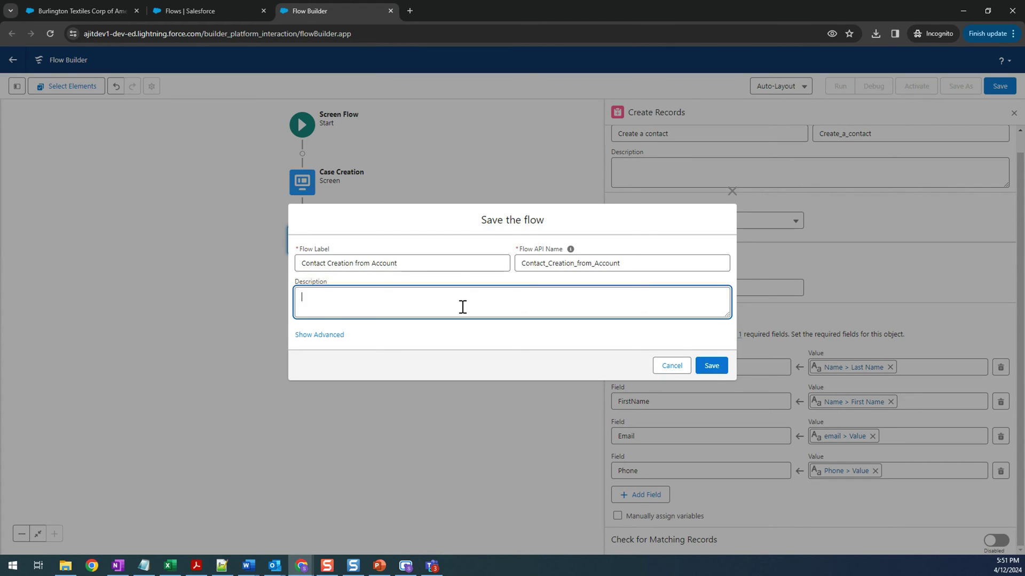
pyautogui.click(710, 366)
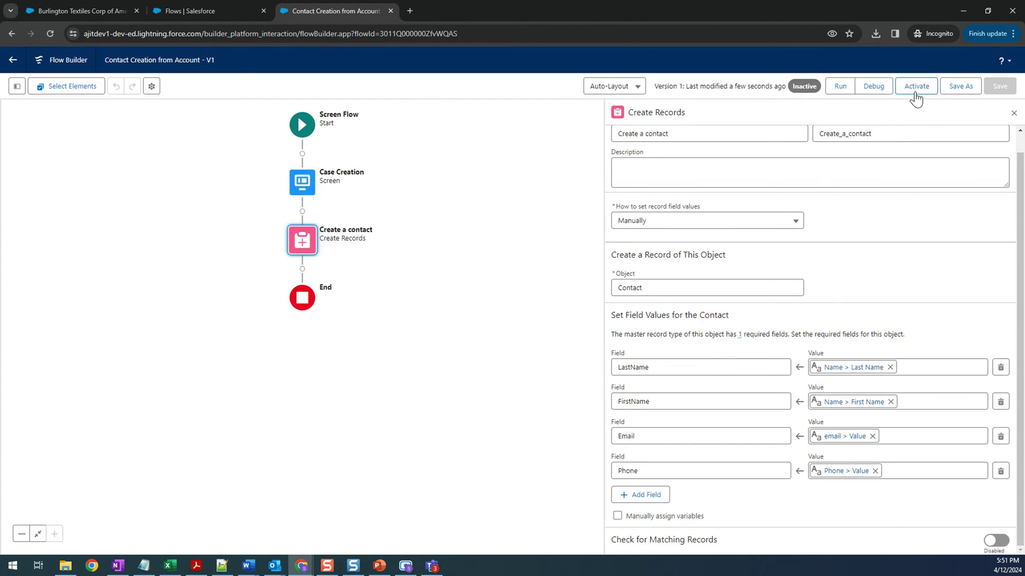
pyautogui.click(915, 91)
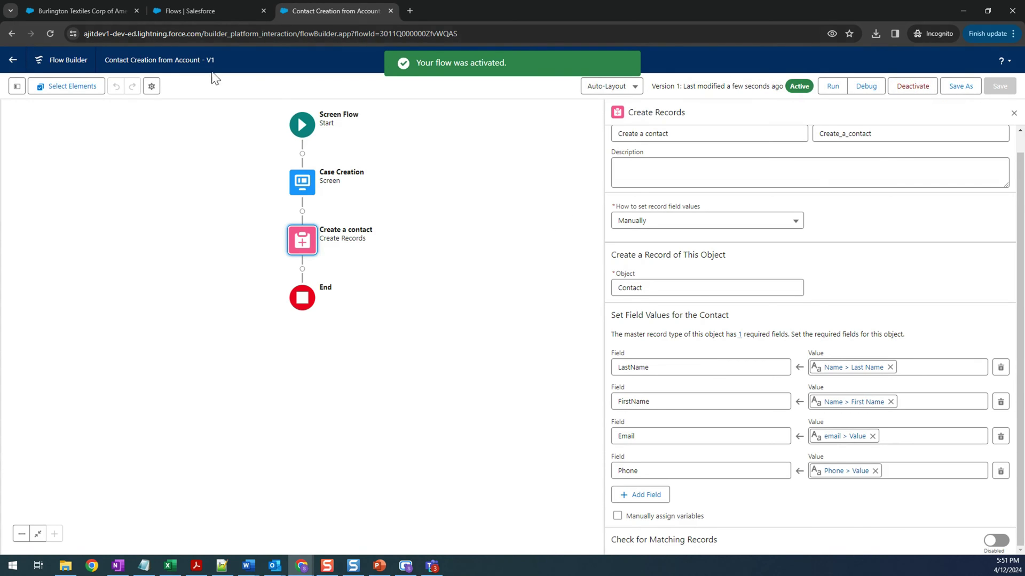
# Return to the Burlington Textiles Corp of America account, reload it and open its record page for editing in Lightning App Builder.
pyautogui.click(100, 13)
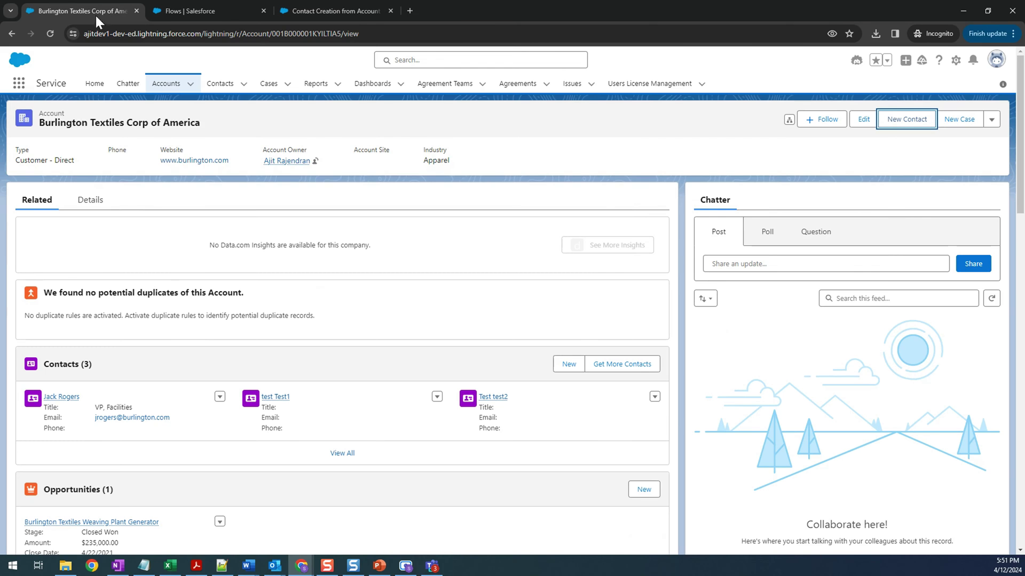
pyautogui.click(48, 34)
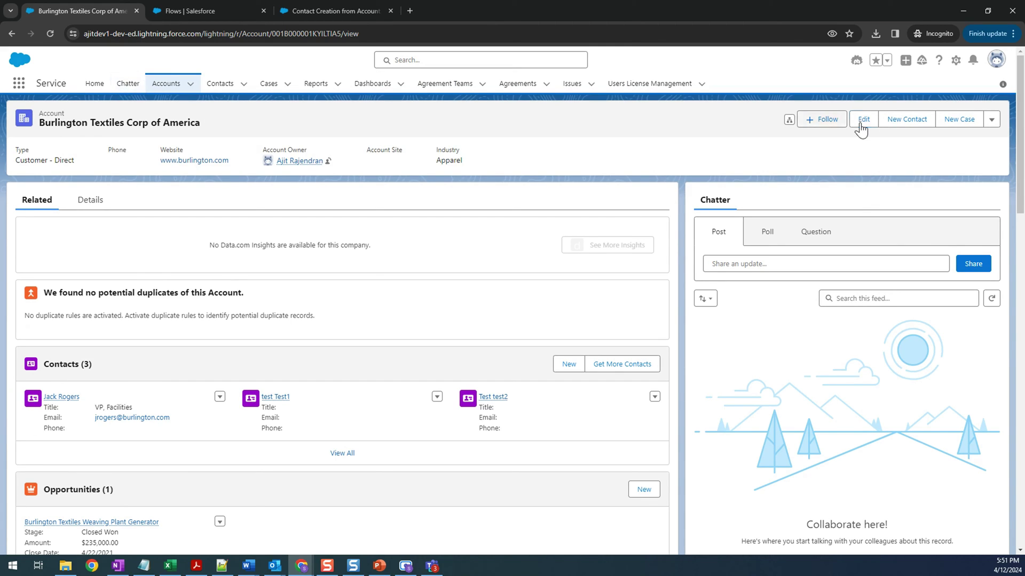
pyautogui.click(956, 62)
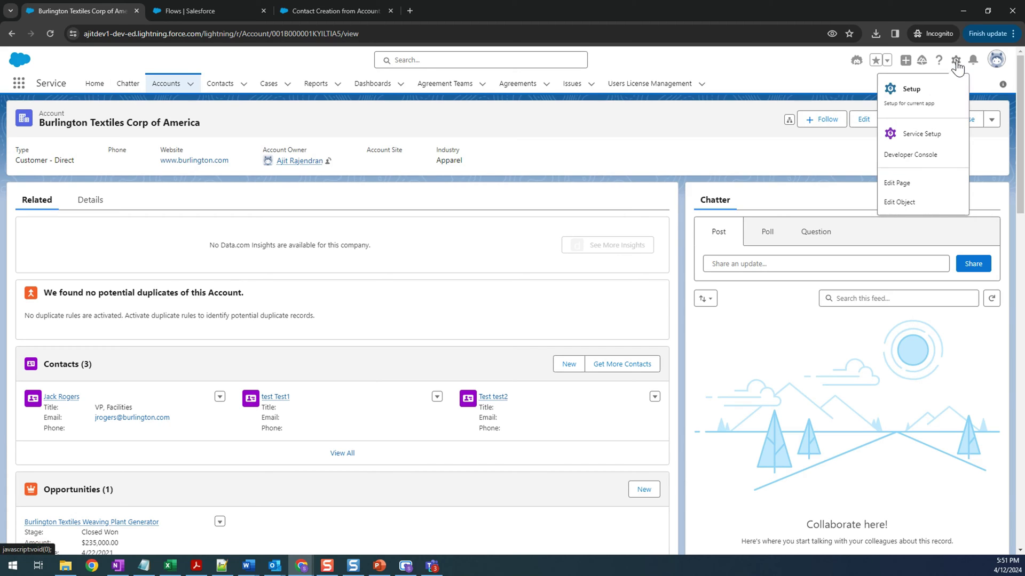
pyautogui.click(920, 183)
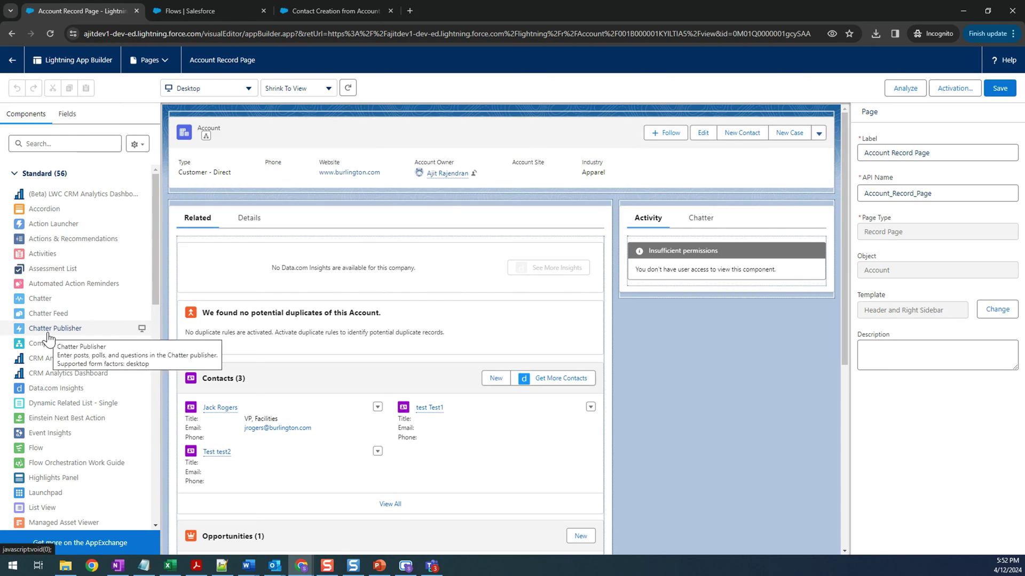
# Place a Flow component in the page's sidebar region, above the Activity and Chatter tabs.
pyautogui.scroll(-1, 48, 338)
pyautogui.scroll(-1, 48, 338)
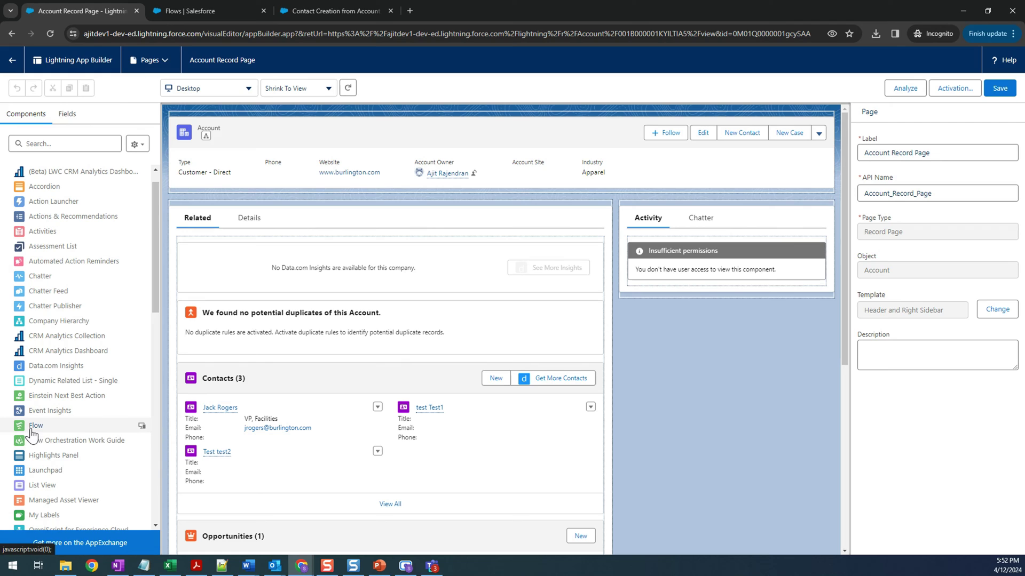
pyautogui.moveTo(32, 435); pyautogui.dragTo(667, 207)
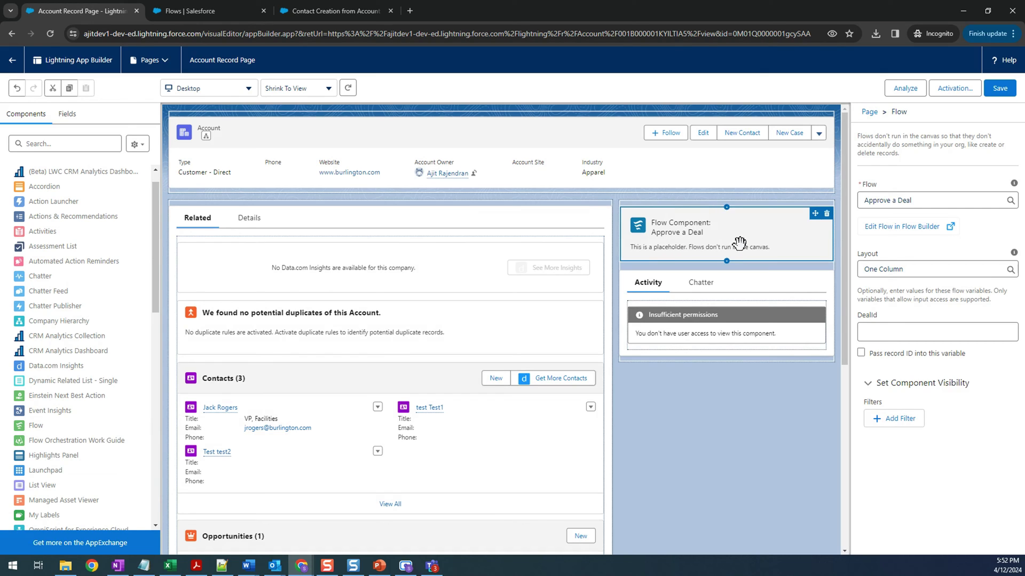
# Set the sidebar Flow component to run Contact Creation from Account, save the record page and return to the account.
pyautogui.click(927, 202)
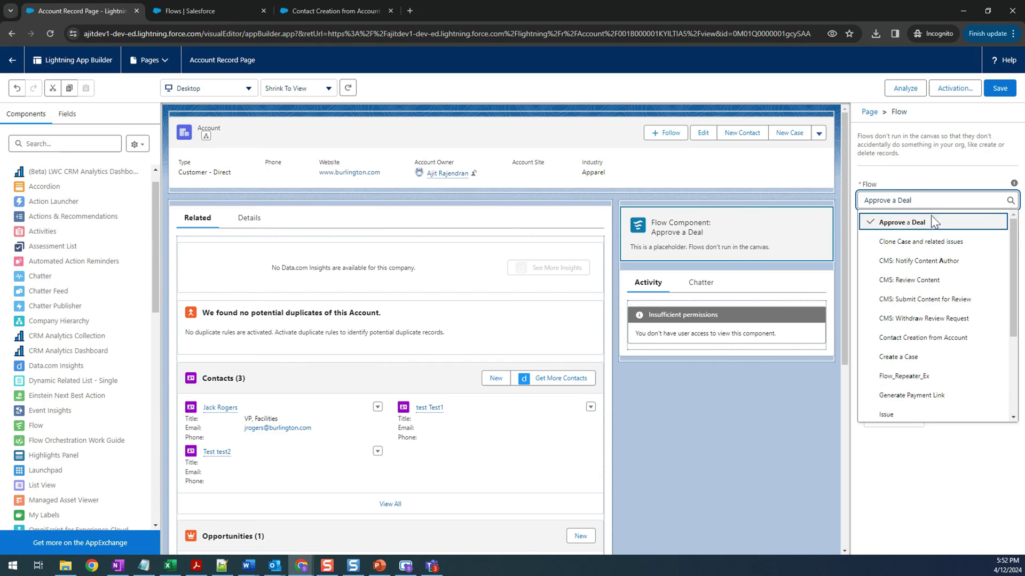
pyautogui.click(941, 341)
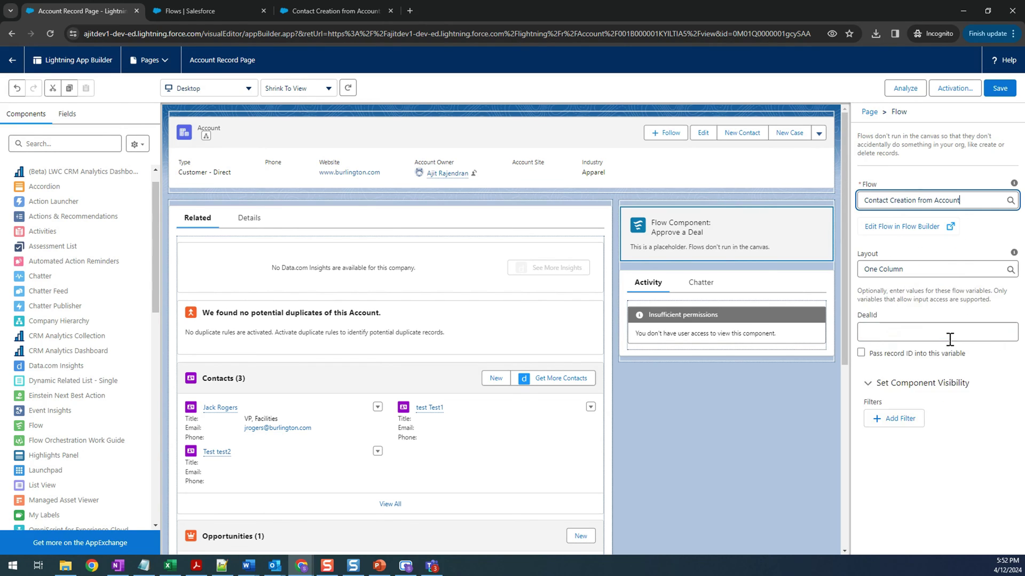
pyautogui.click(999, 91)
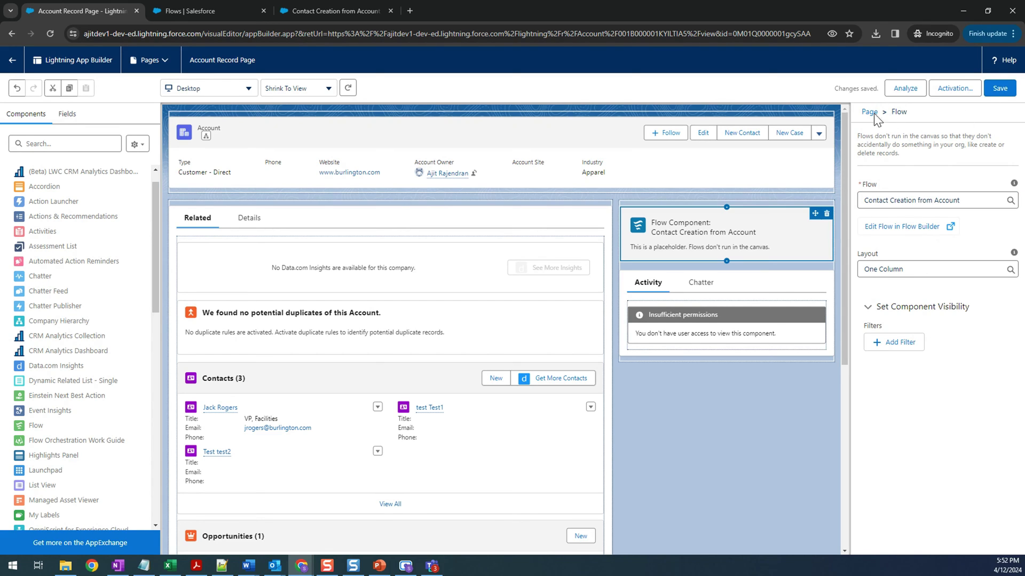
pyautogui.click(12, 62)
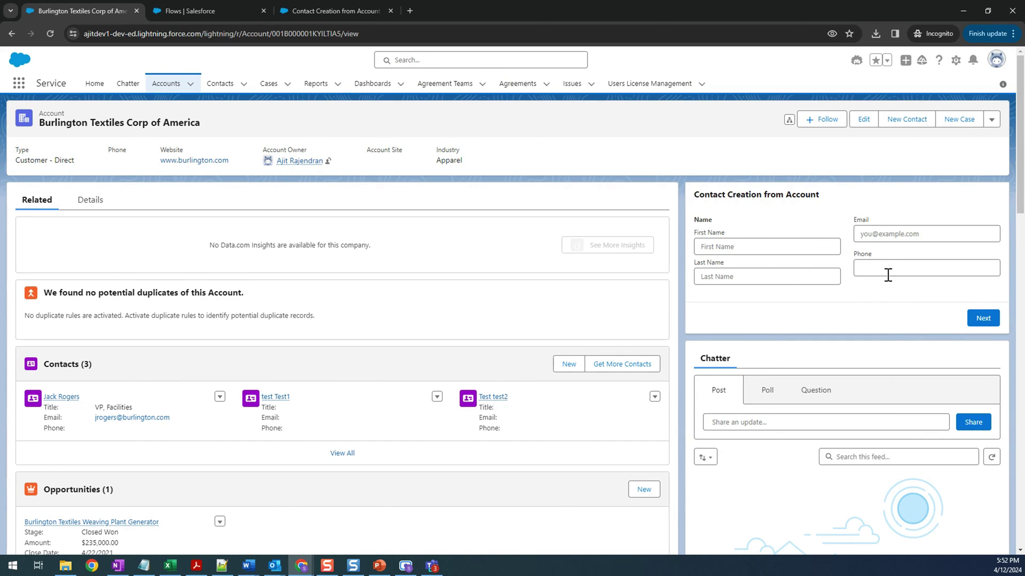
# Fill in the contact's first name, last name, email and phone in the embedded Contact Creation from Account flow and submit it.
pyautogui.click(779, 253)
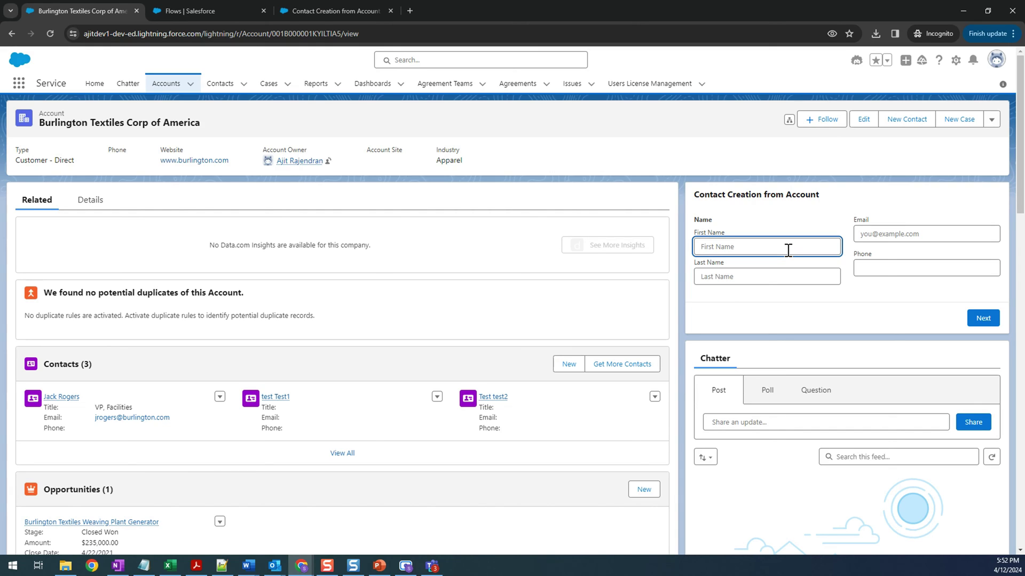
pyautogui.write('Fname')
pyautogui.press('Tab')
pyautogui.write('Lname')
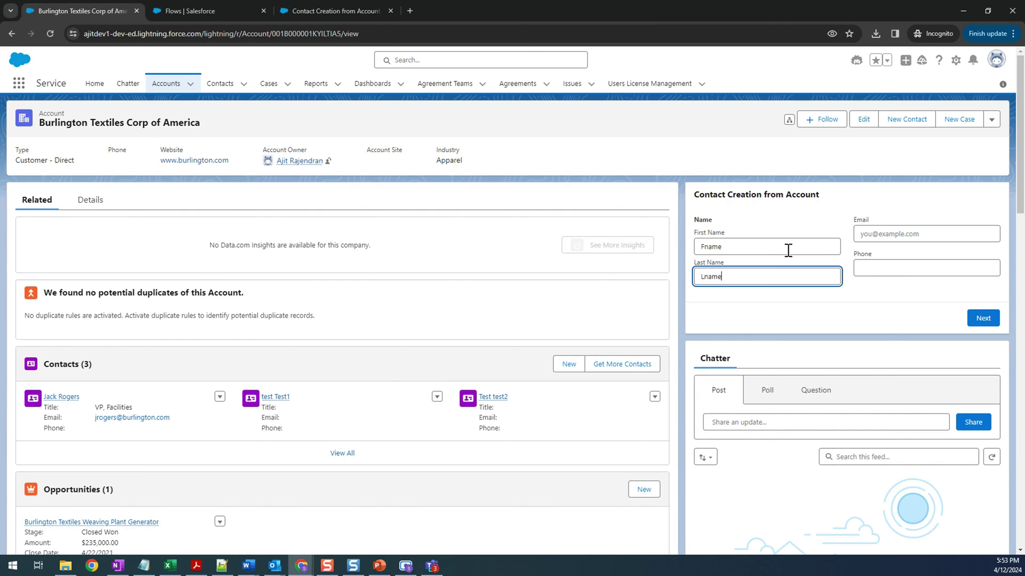
pyautogui.press('Tab')
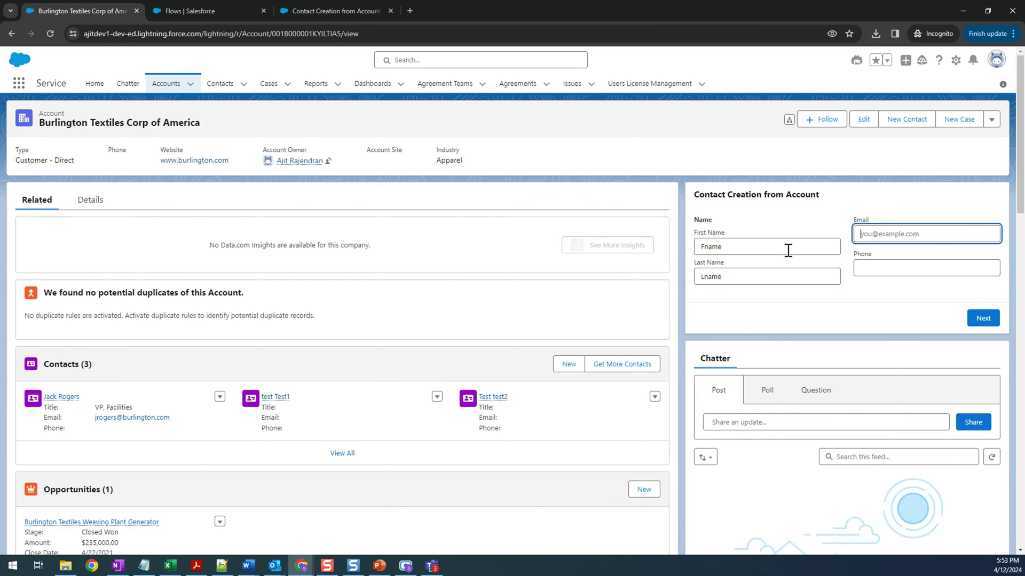
pyautogui.write('fname@test.com')
pyautogui.press('Tab')
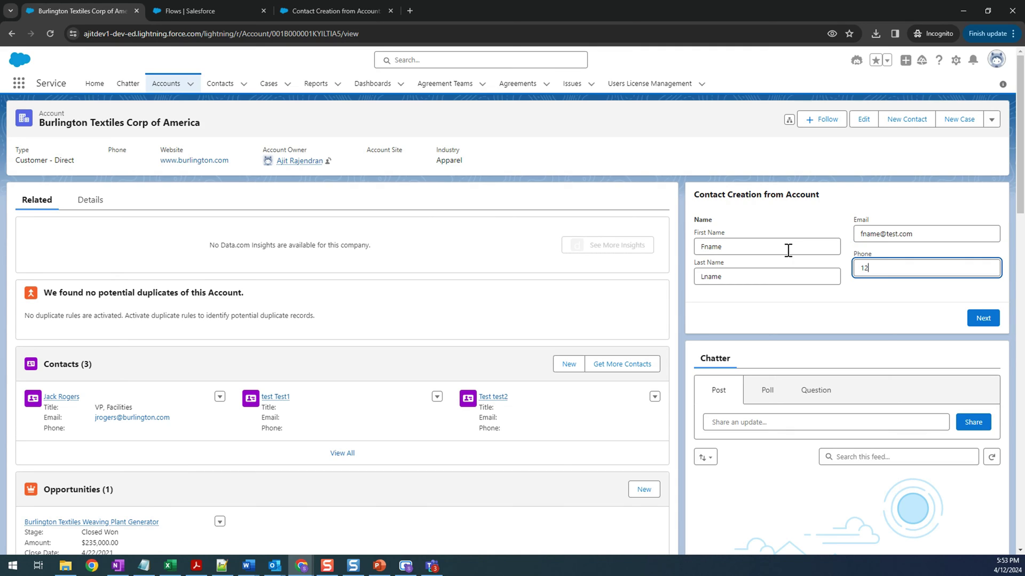
pyautogui.write('12121212')
pyautogui.click(886, 297)
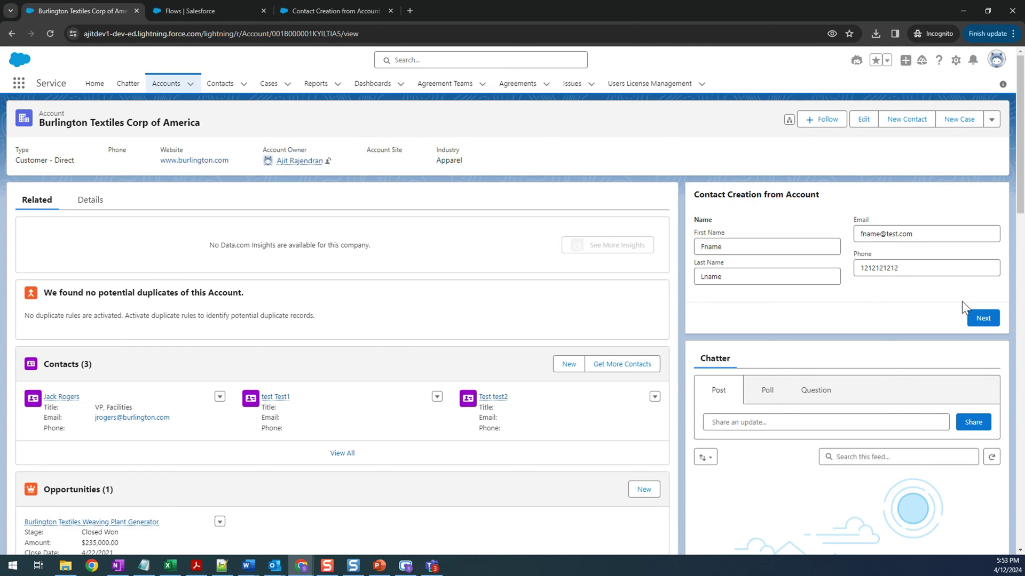
pyautogui.click(982, 319)
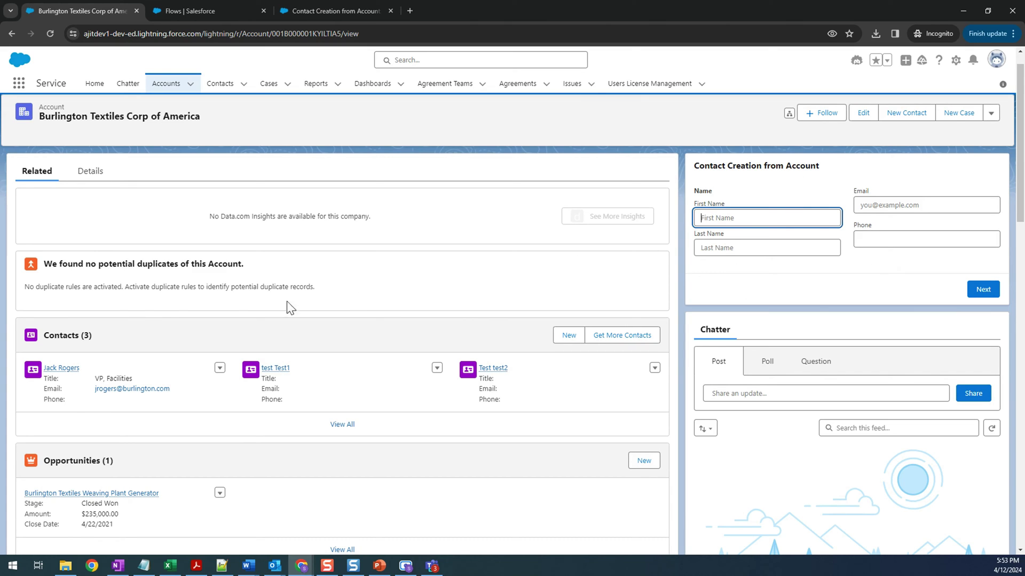
# Check the account's related contacts list for the new contact, and open the Contacts object's list in a new browser tab.
pyautogui.click(60, 337)
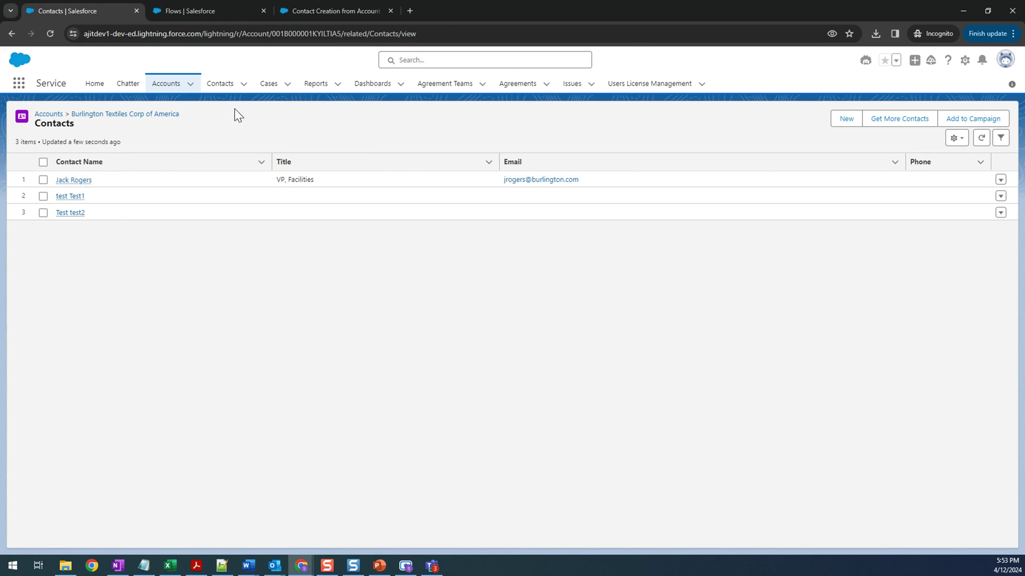
pyautogui.rightClick(224, 84)
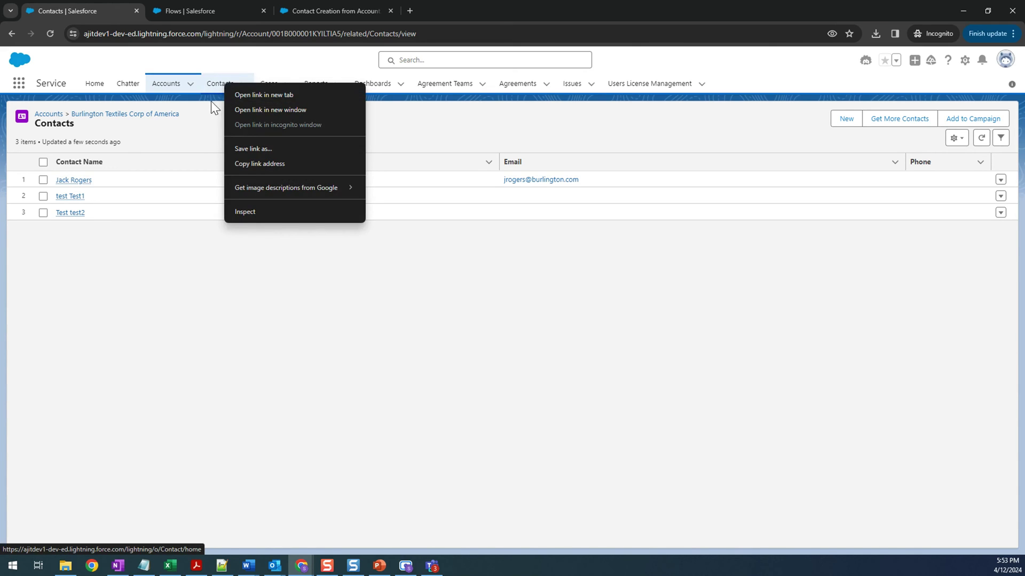
pyautogui.click(210, 100)
pyautogui.rightClick(220, 81)
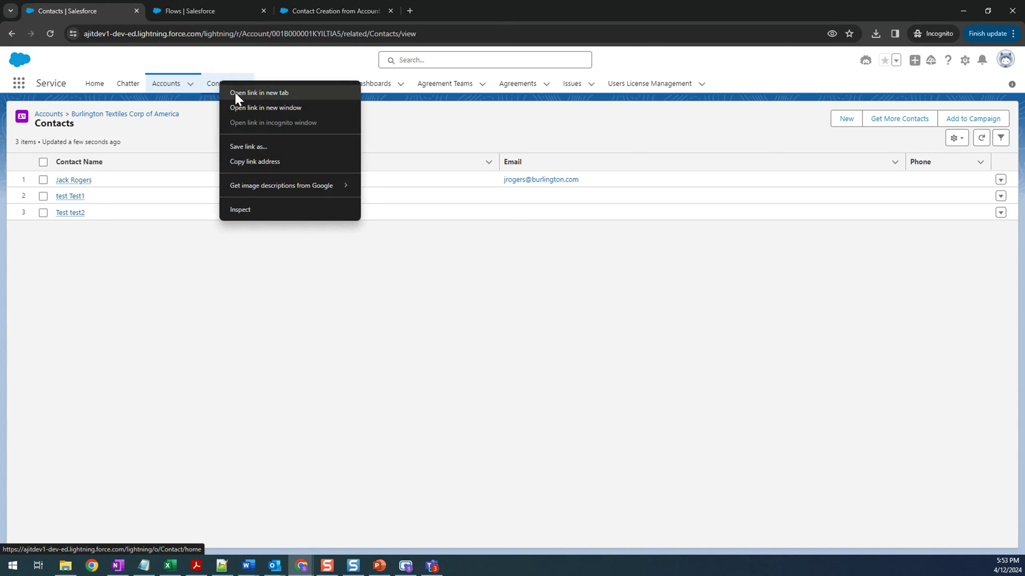
pyautogui.click(235, 92)
pyautogui.click(182, 5)
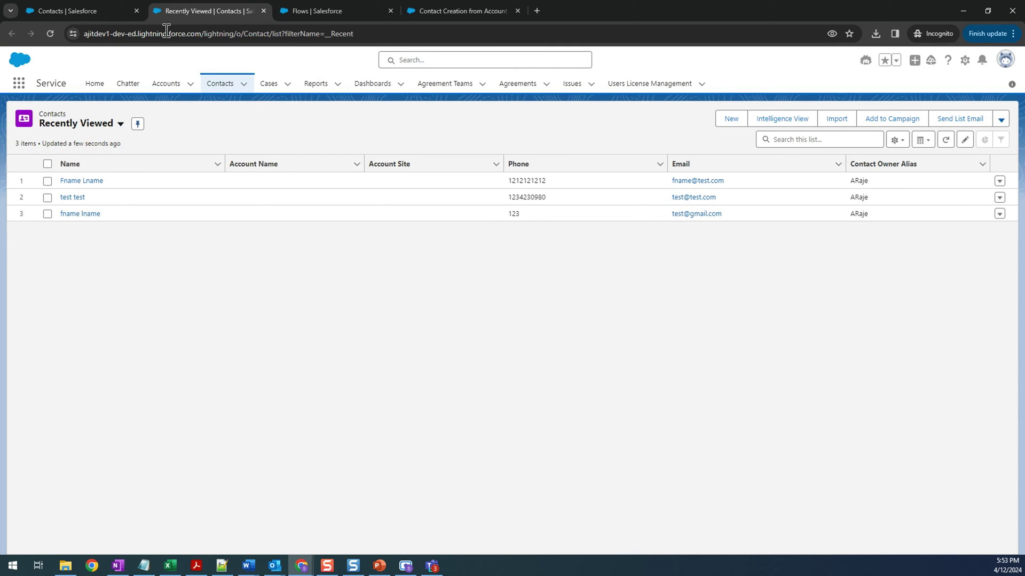
# Open the details of the contact just created and inspect its Account Name field without saving any edit.
pyautogui.click(81, 181)
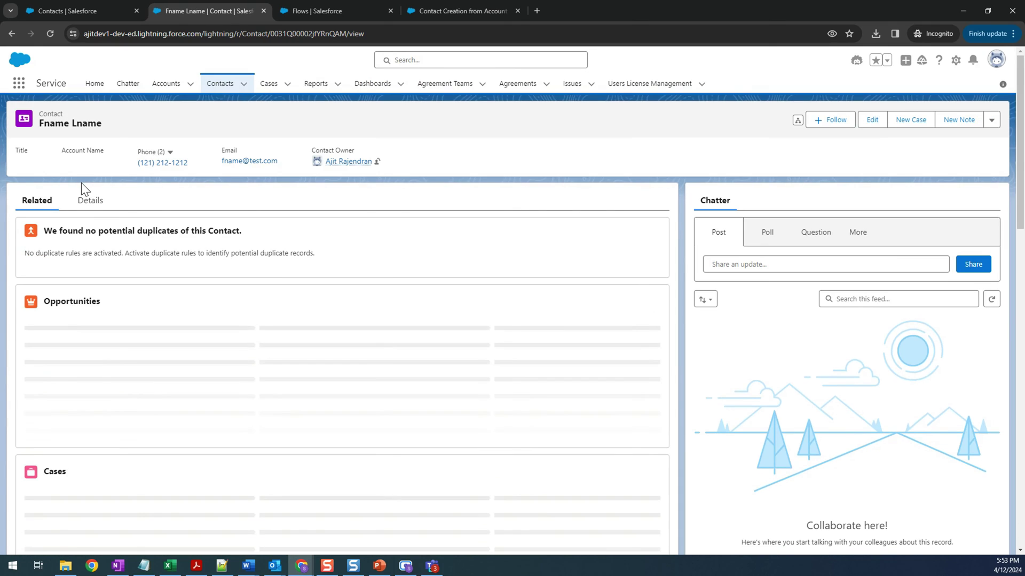
pyautogui.click(90, 201)
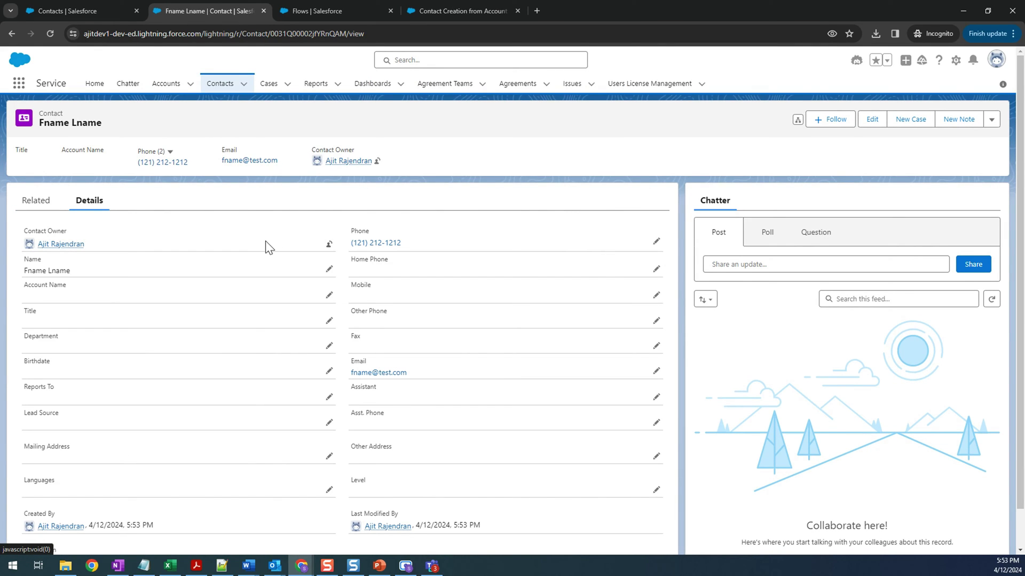
pyautogui.click(327, 297)
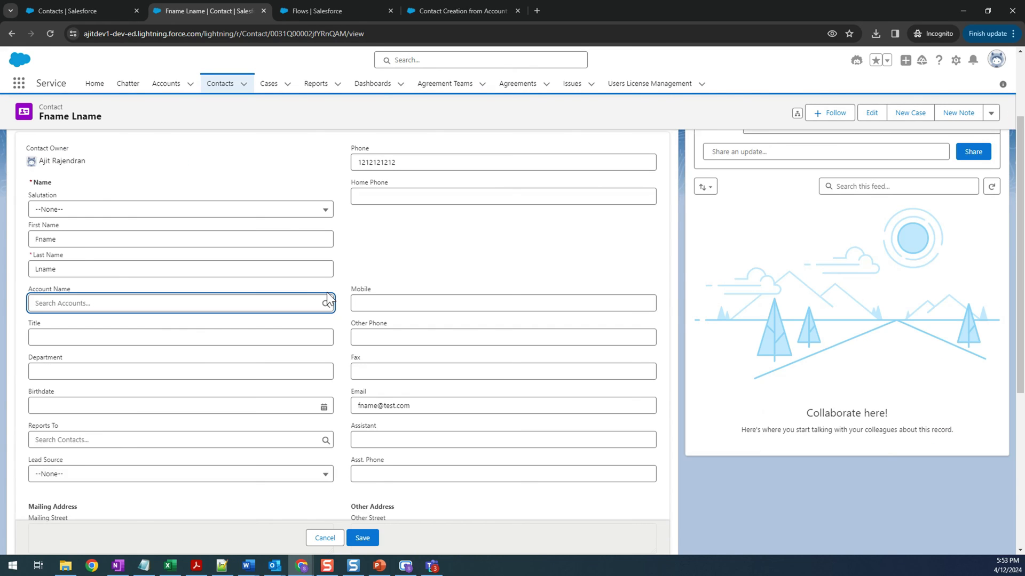
pyautogui.click(322, 538)
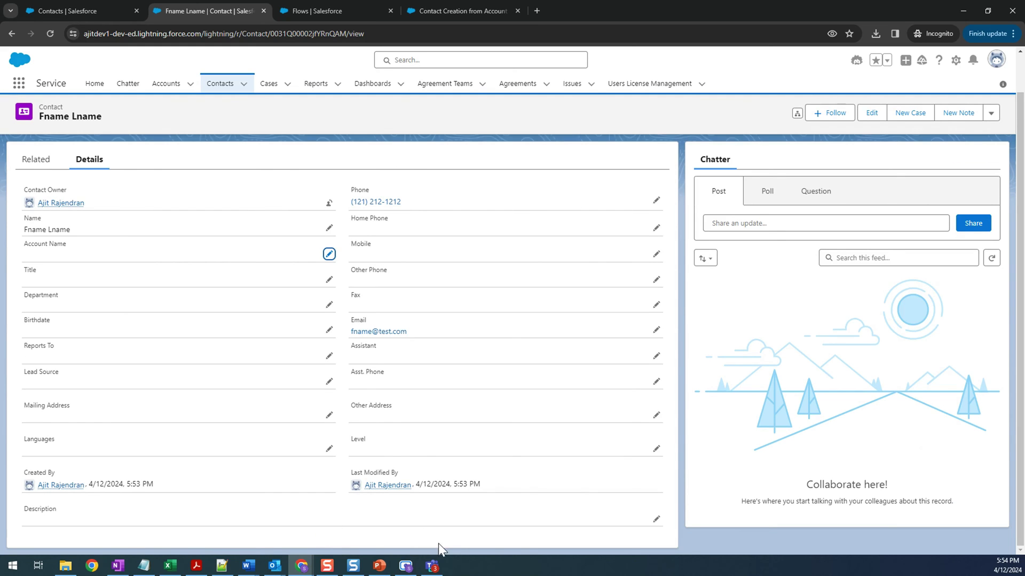
# Return from the related contacts list to the Burlington Textiles Corp of America account record.
pyautogui.click(445, 5)
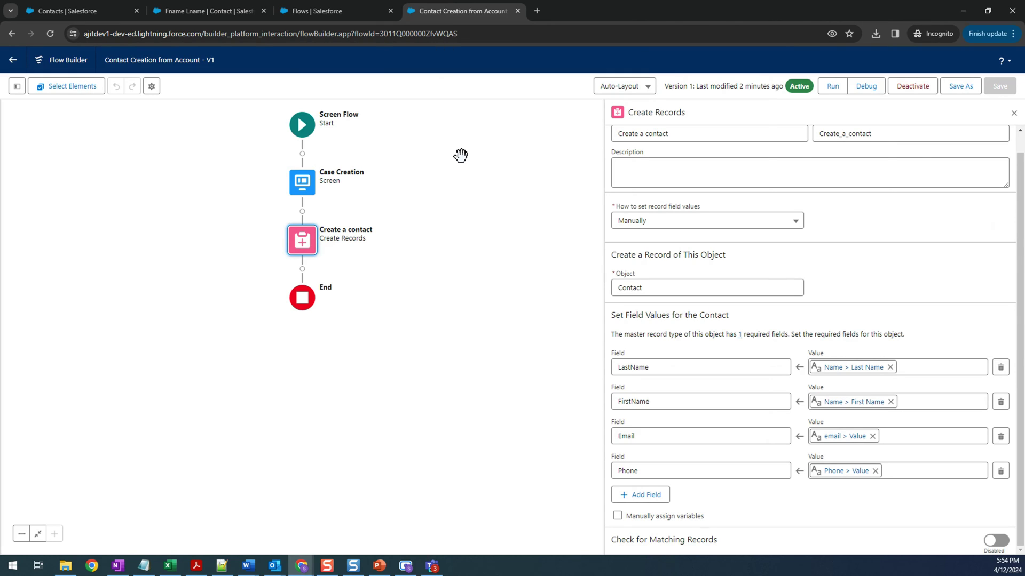
pyautogui.click(74, 9)
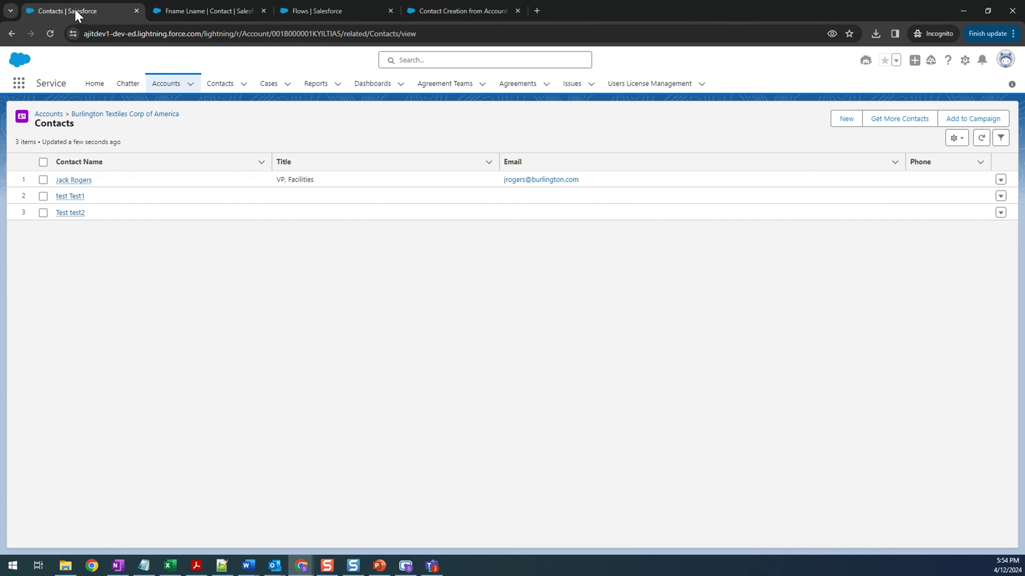
pyautogui.click(12, 34)
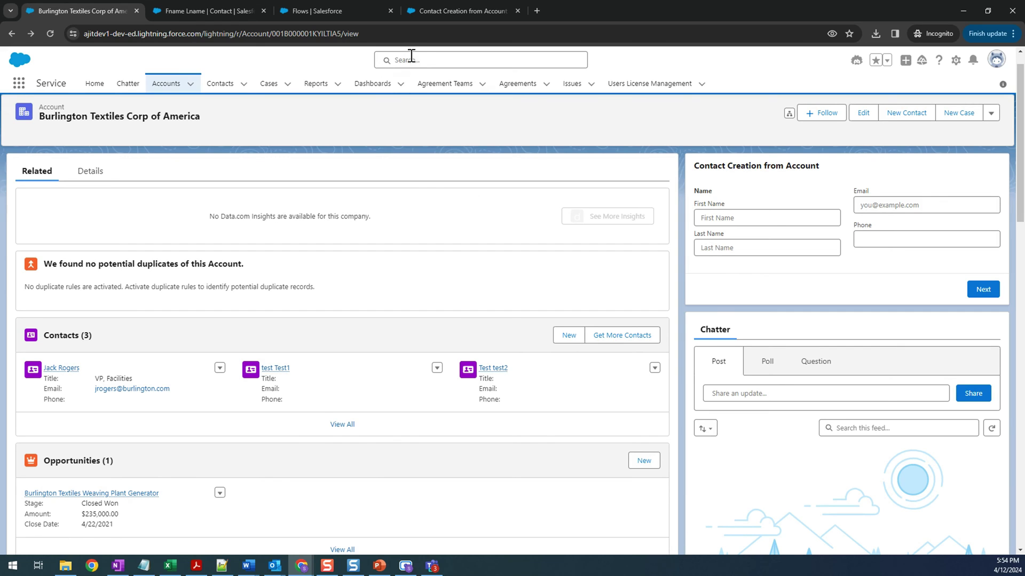
# Switch to the flow in Flow Builder and add the AccountId field to the contact values of the Create a contact element.
pyautogui.click(444, 12)
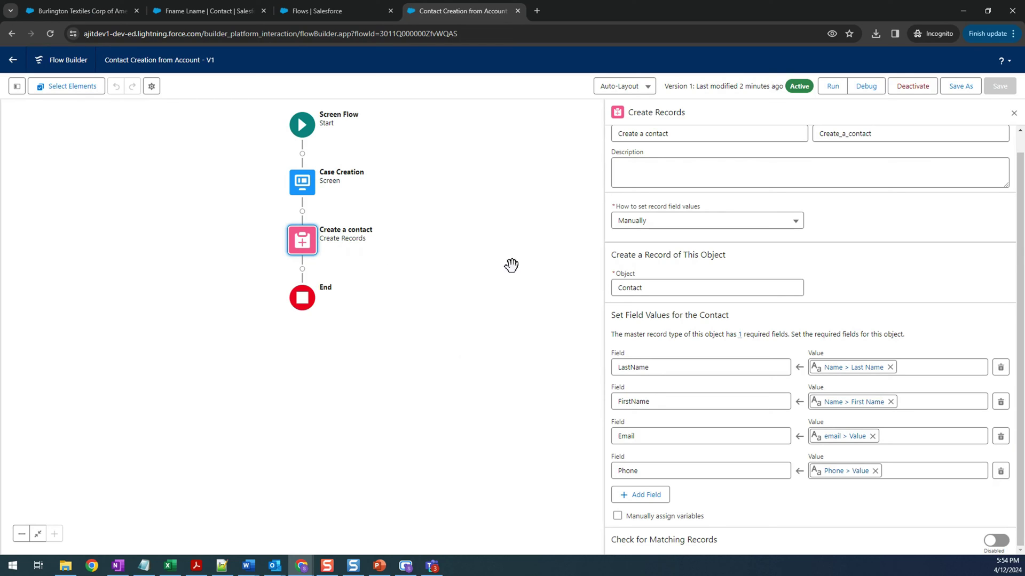
pyautogui.click(649, 495)
pyautogui.click(667, 504)
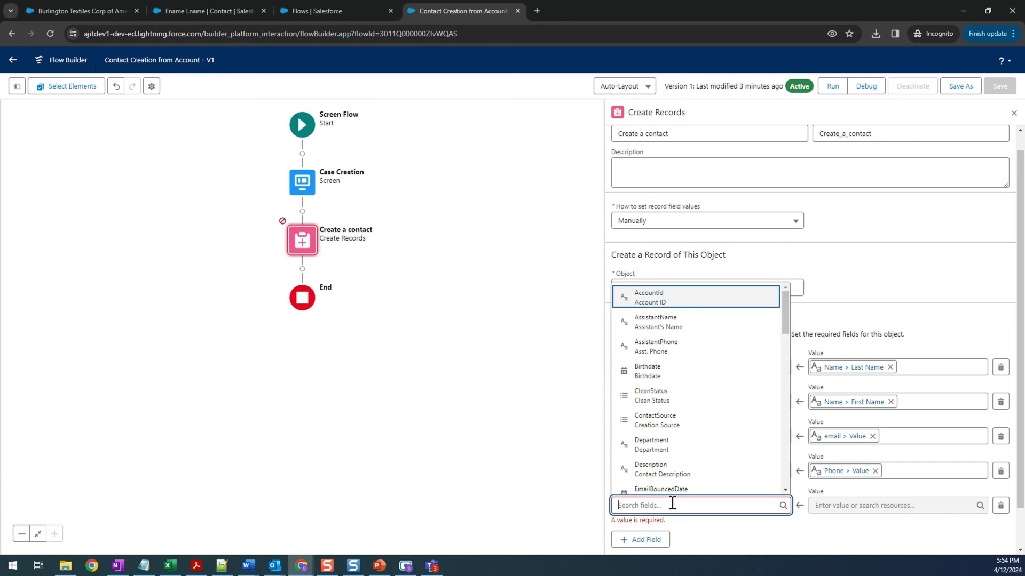
pyautogui.write('acc')
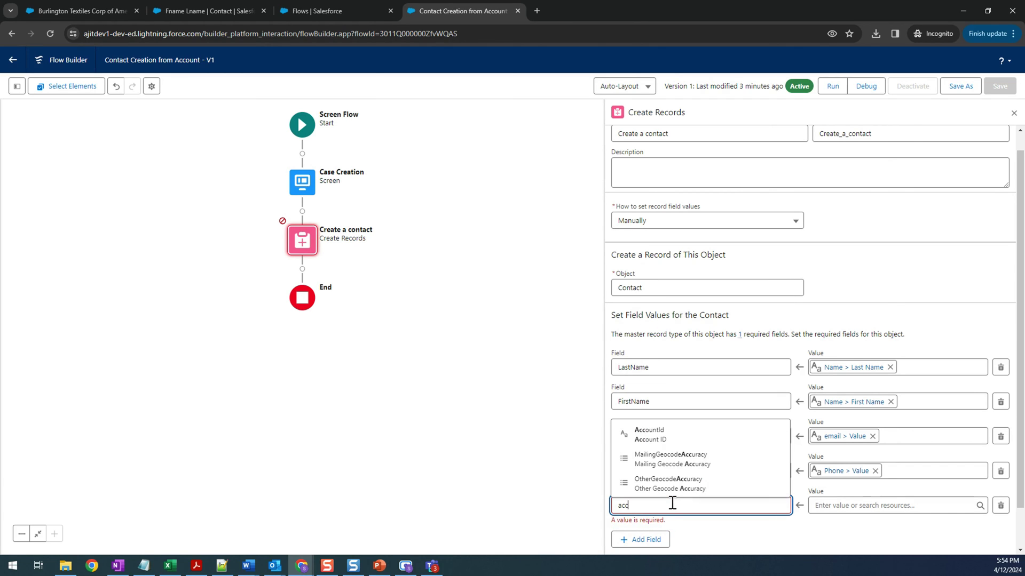
pyautogui.click(673, 435)
pyautogui.click(768, 517)
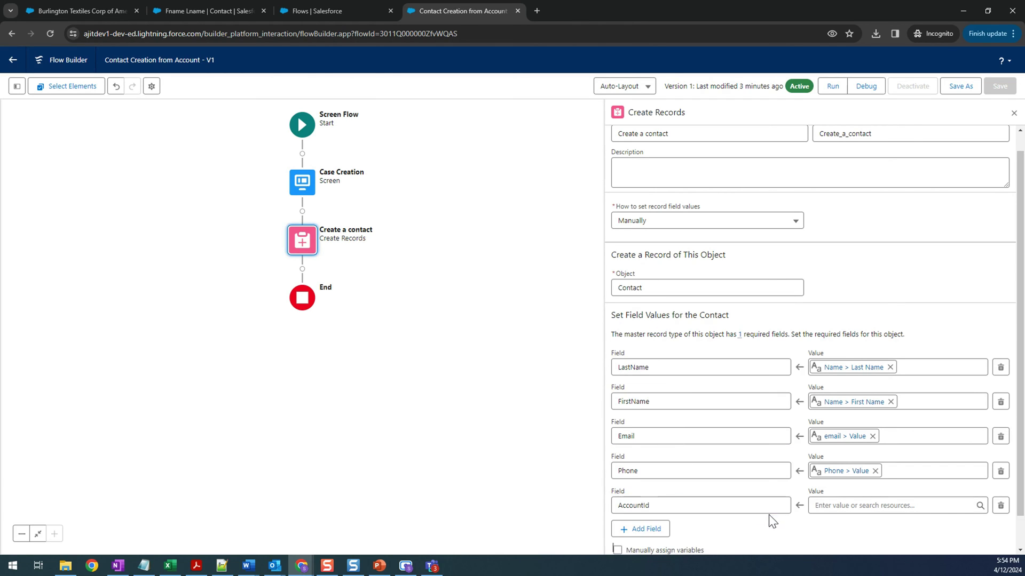
# Create a Text variable with API name AccountId, available for input, as the value for the contact's AccountId field.
pyautogui.scroll(-1, 773, 521)
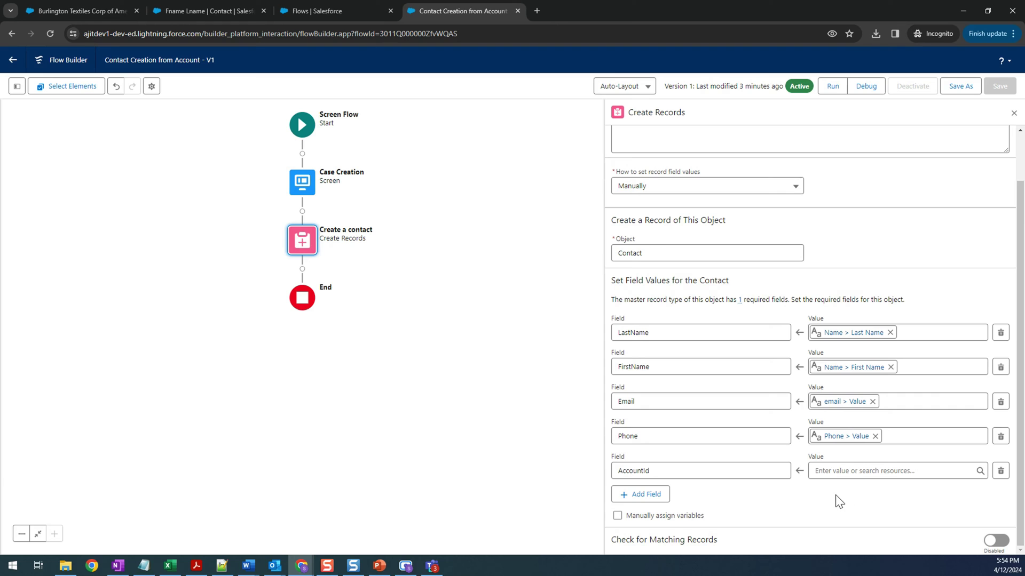
pyautogui.click(837, 474)
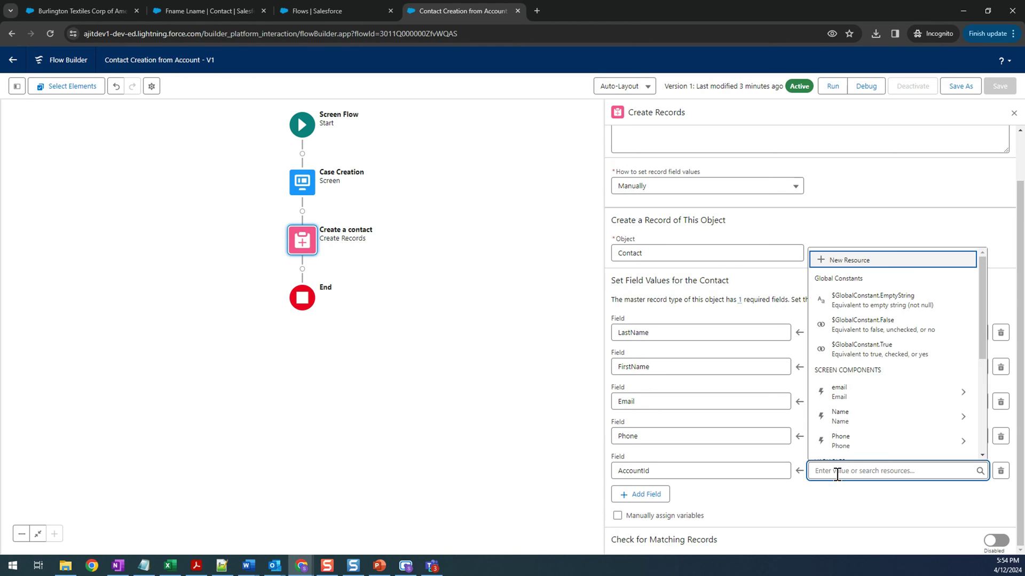
pyautogui.click(839, 264)
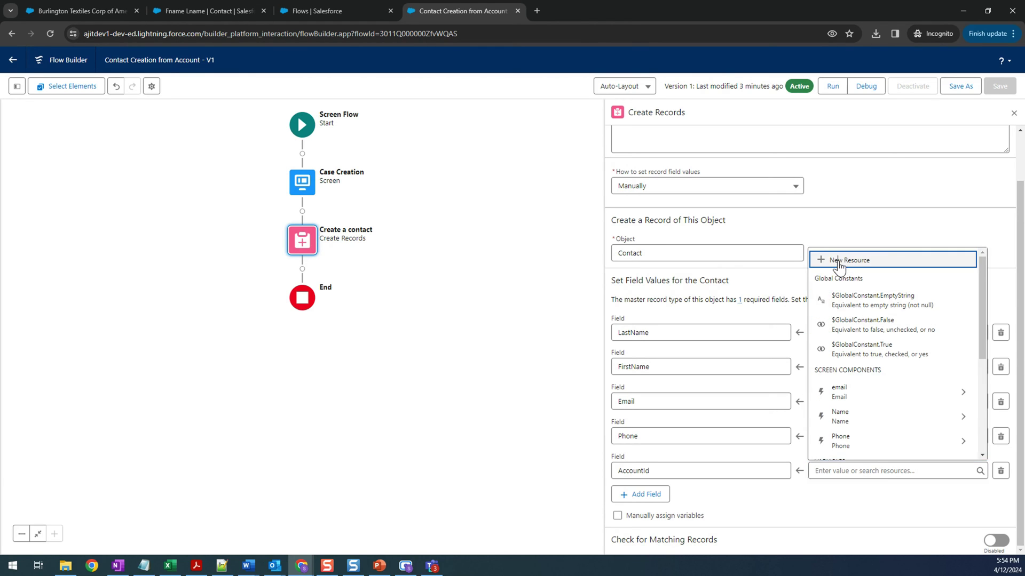
pyautogui.click(609, 260)
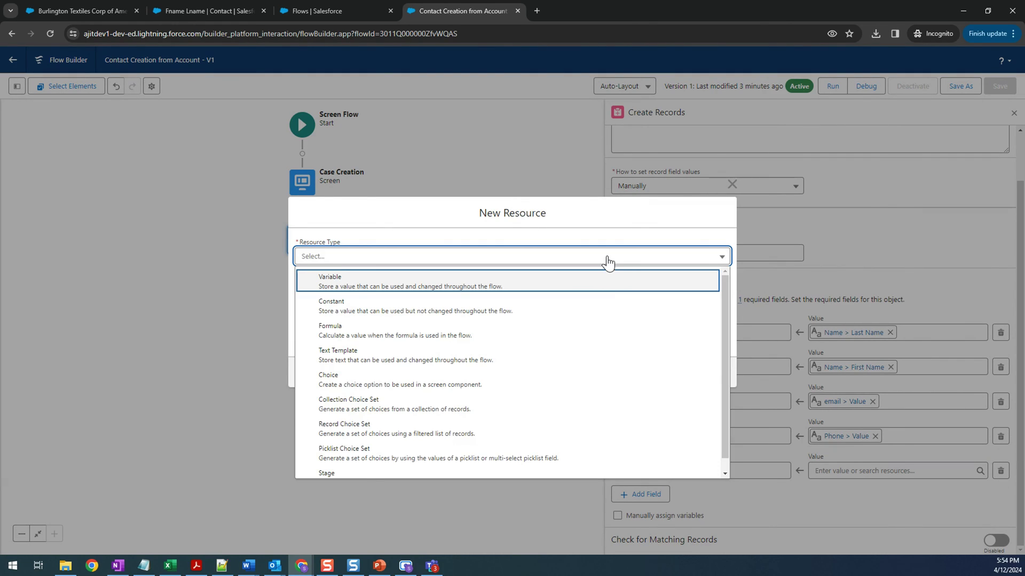
pyautogui.click(607, 279)
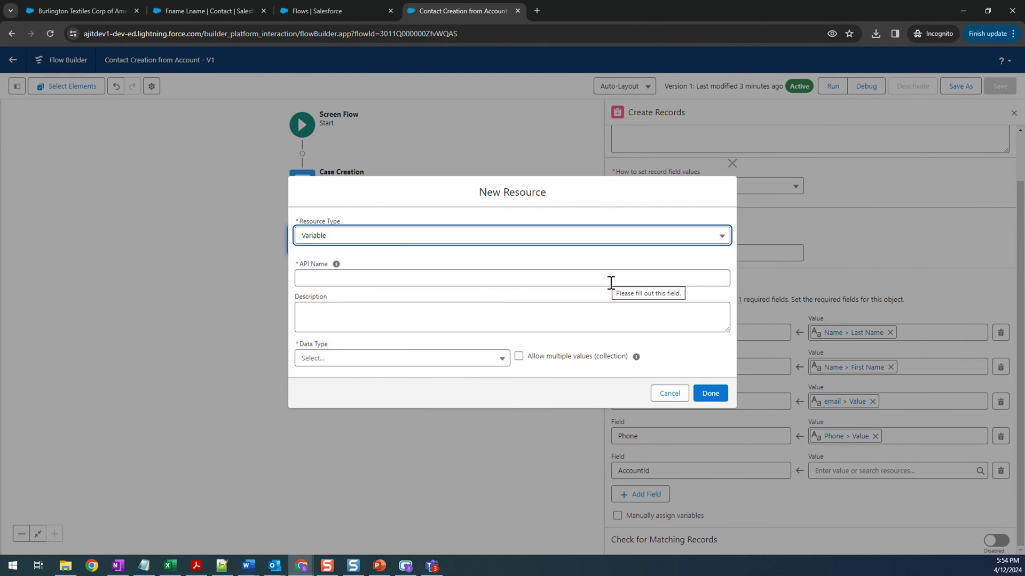
pyautogui.click(612, 283)
pyautogui.write('Acco')
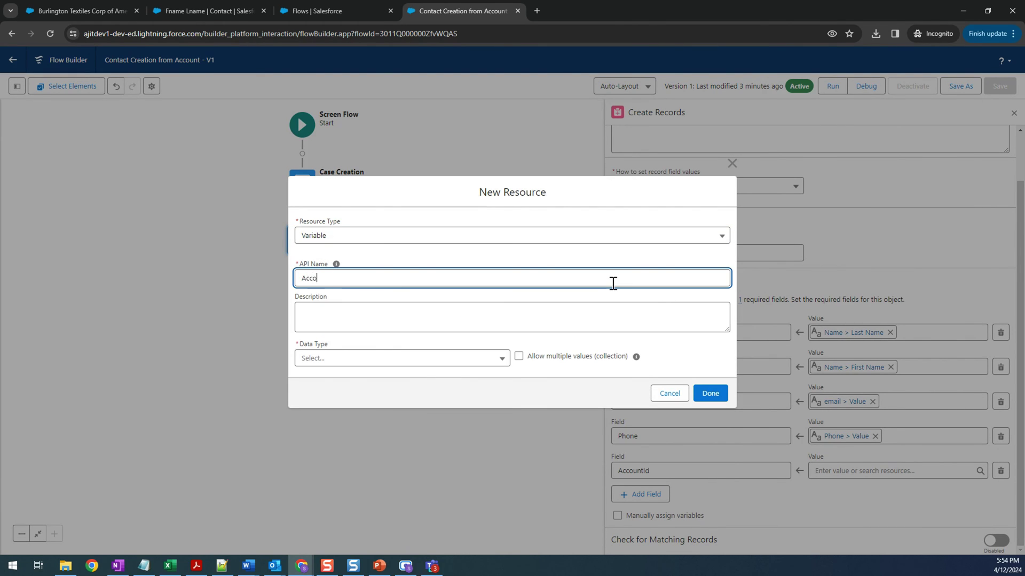
pyautogui.write('untId')
pyautogui.click(658, 350)
pyautogui.click(462, 361)
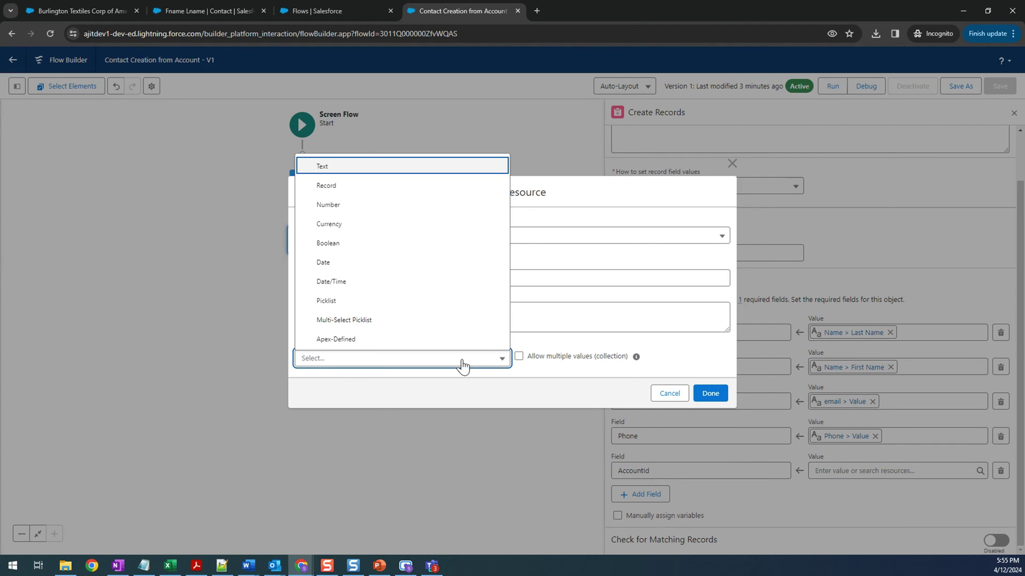
pyautogui.click(377, 167)
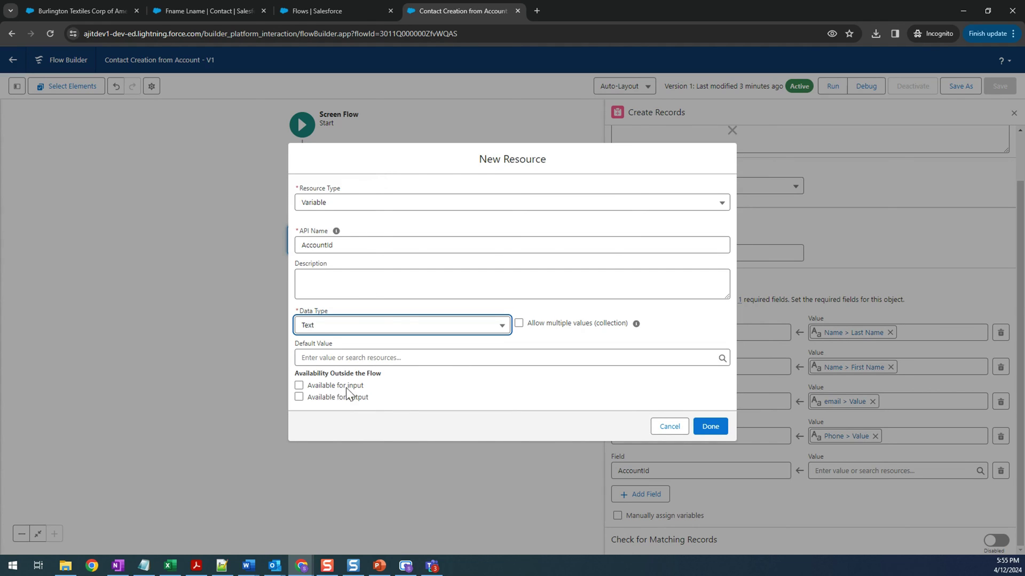
pyautogui.click(317, 386)
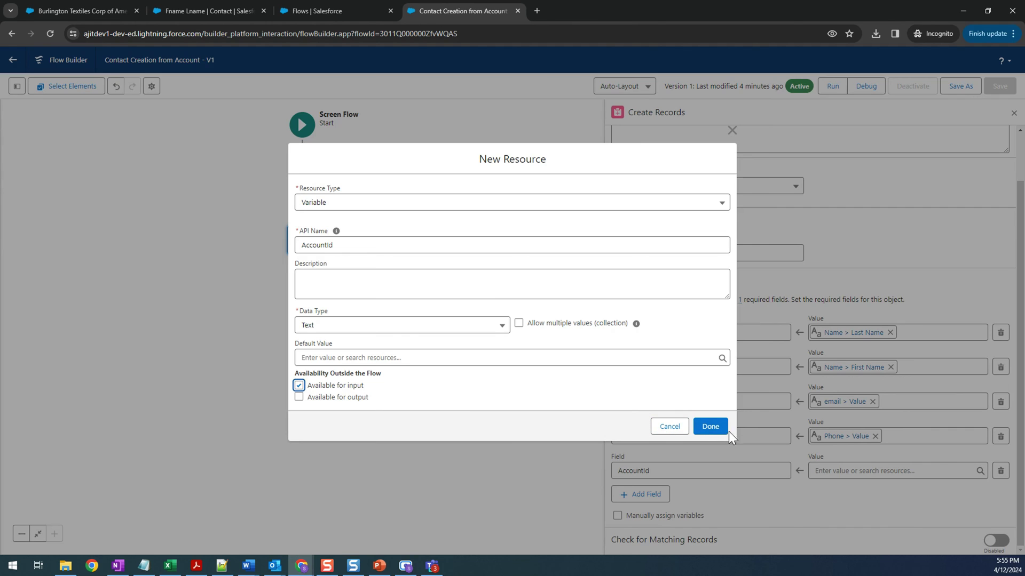
pyautogui.click(700, 426)
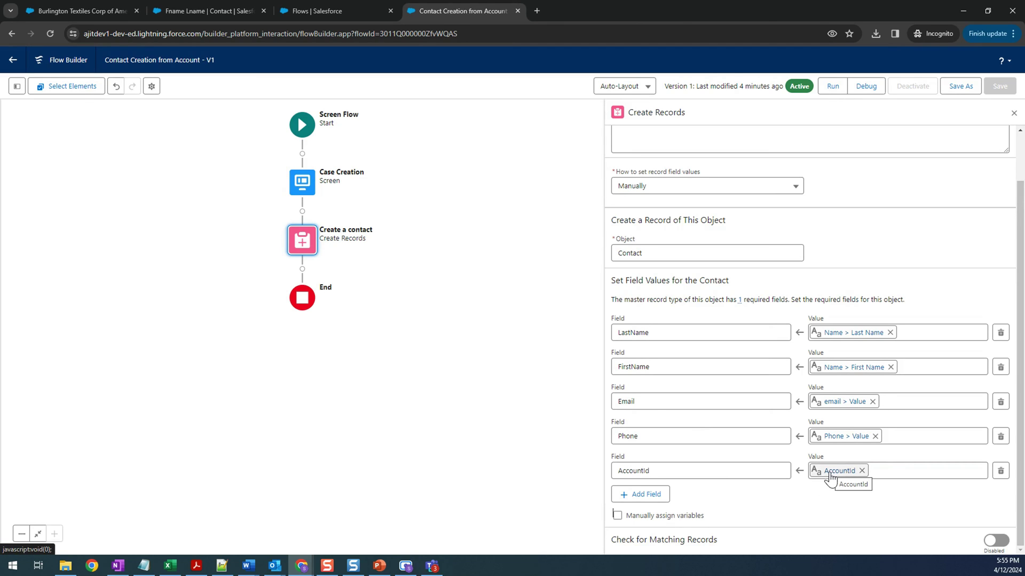
# Save the flow as a new version with the description "Added the account mapping" and activate that version.
pyautogui.click(959, 87)
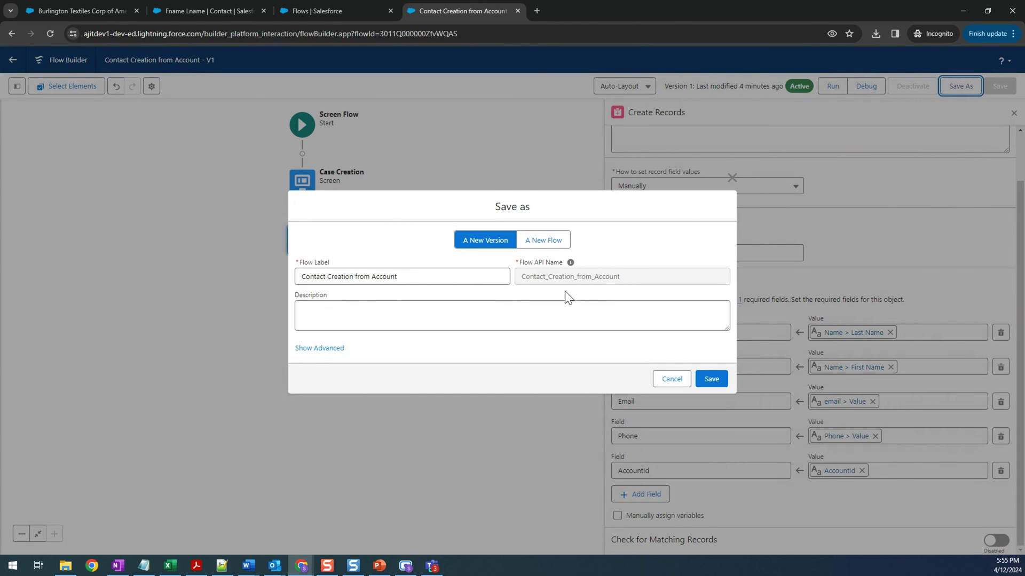
pyautogui.click(558, 320)
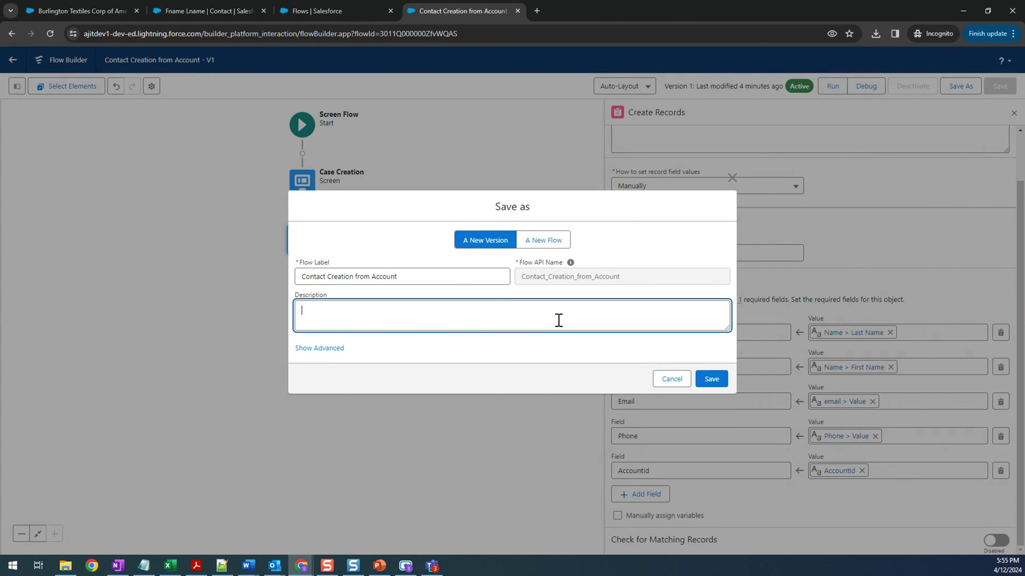
pyautogui.write('Added the account mapping')
pyautogui.click(711, 379)
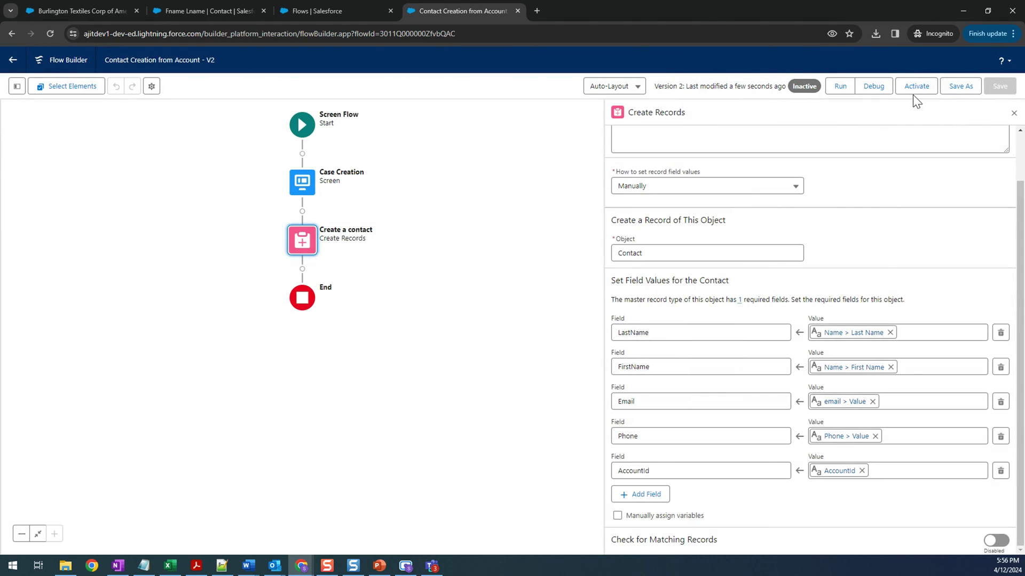
pyautogui.click(919, 91)
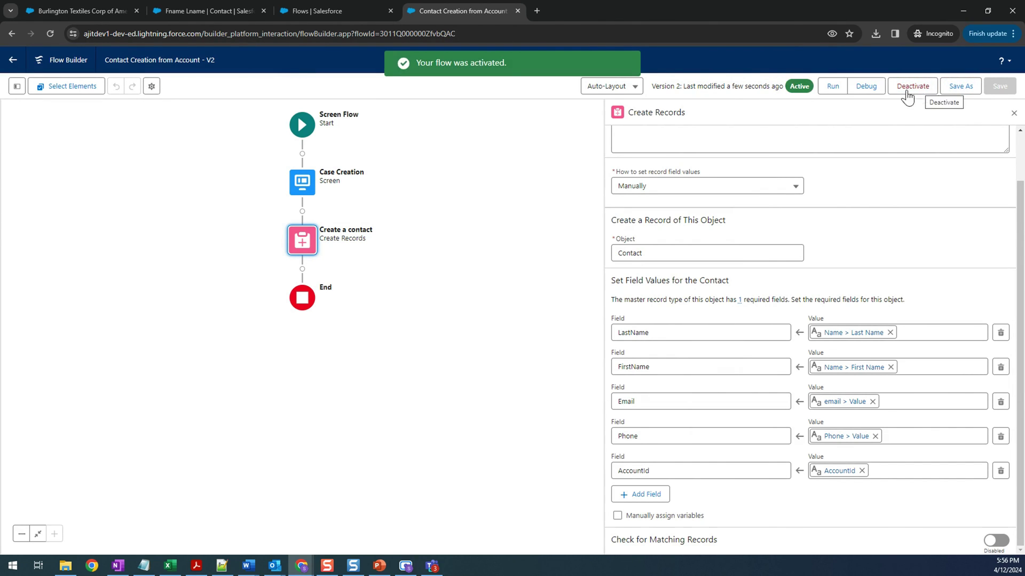
# Switch to the Burlington Textiles Corp of America account record, refresh it and open its record page for editing in Lightning App Builder.
pyautogui.click(79, 2)
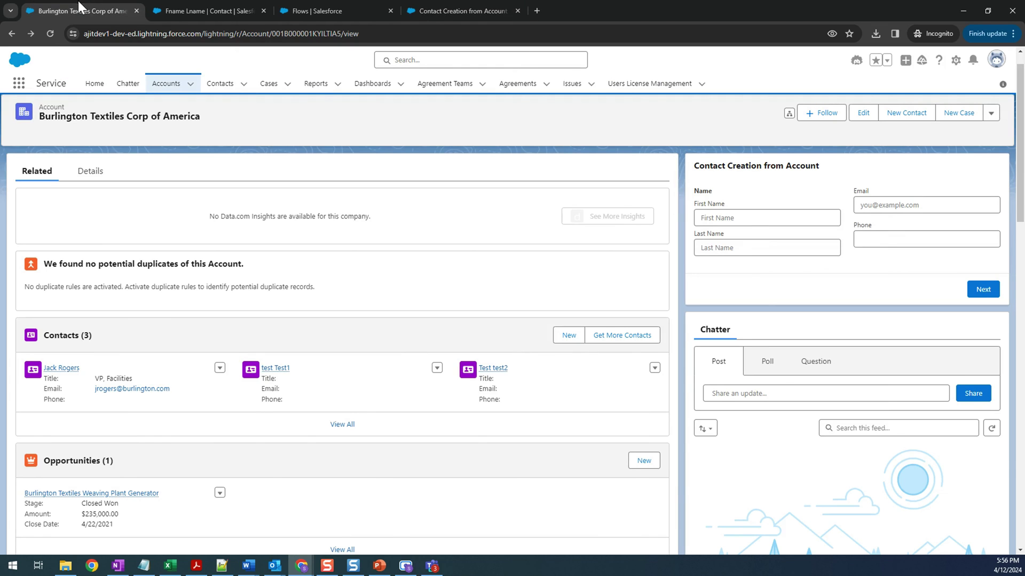
pyautogui.click(50, 34)
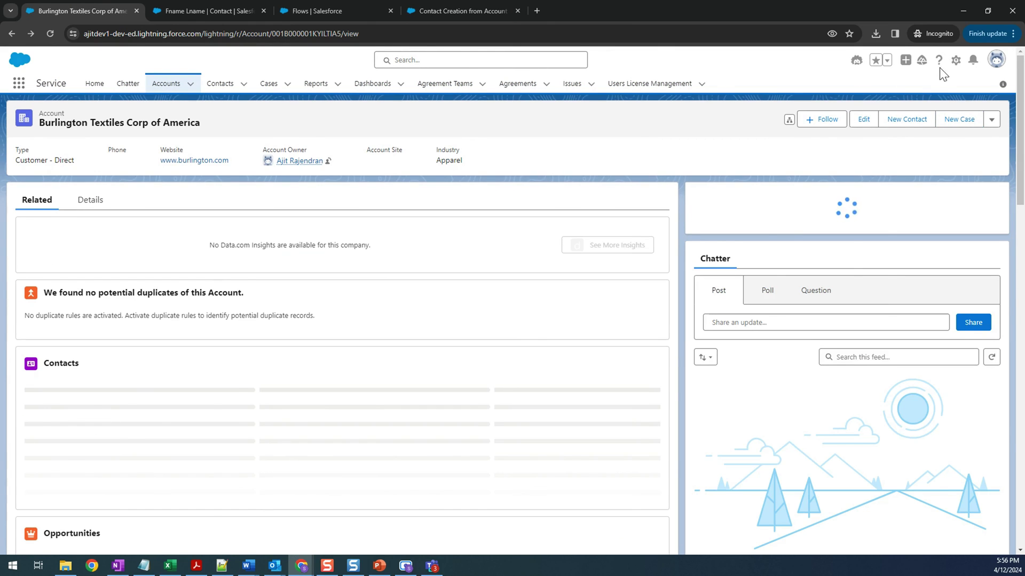
pyautogui.click(955, 60)
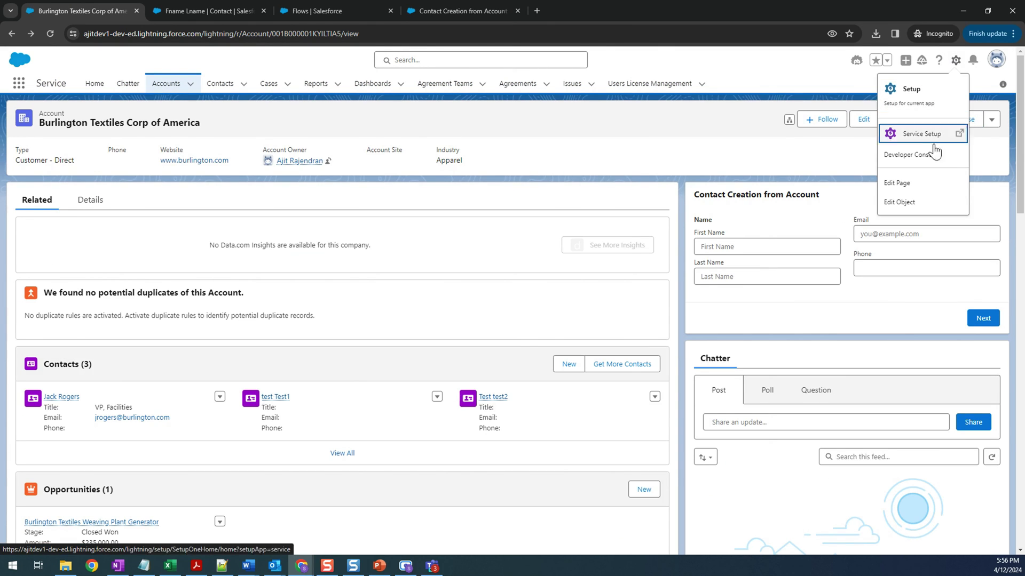
pyautogui.click(922, 183)
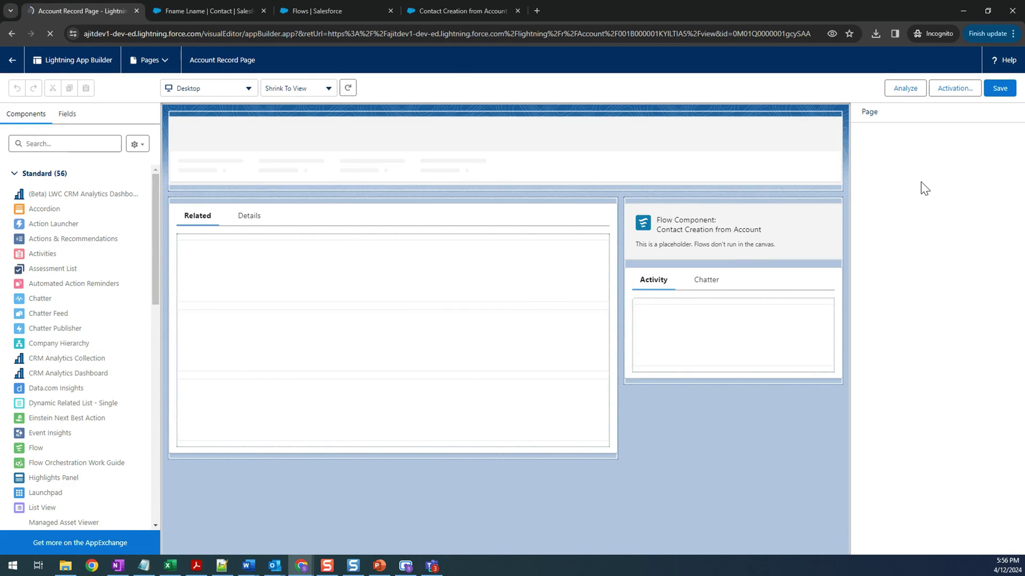
# Pass the record ID into the AccountId variable of the Contact Creation from Account flow component, then save the page and return to the account.
pyautogui.click(697, 241)
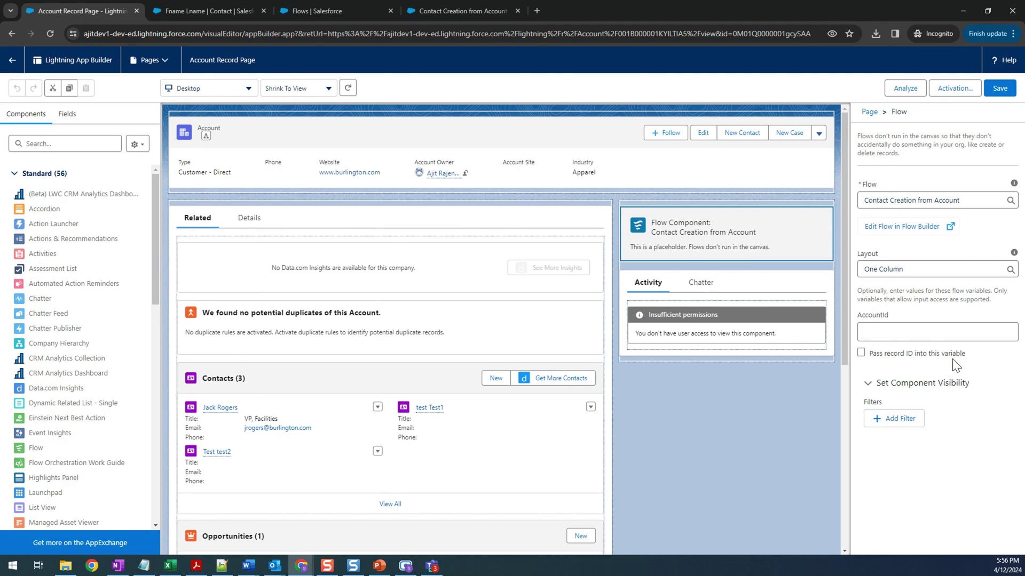
pyautogui.click(861, 353)
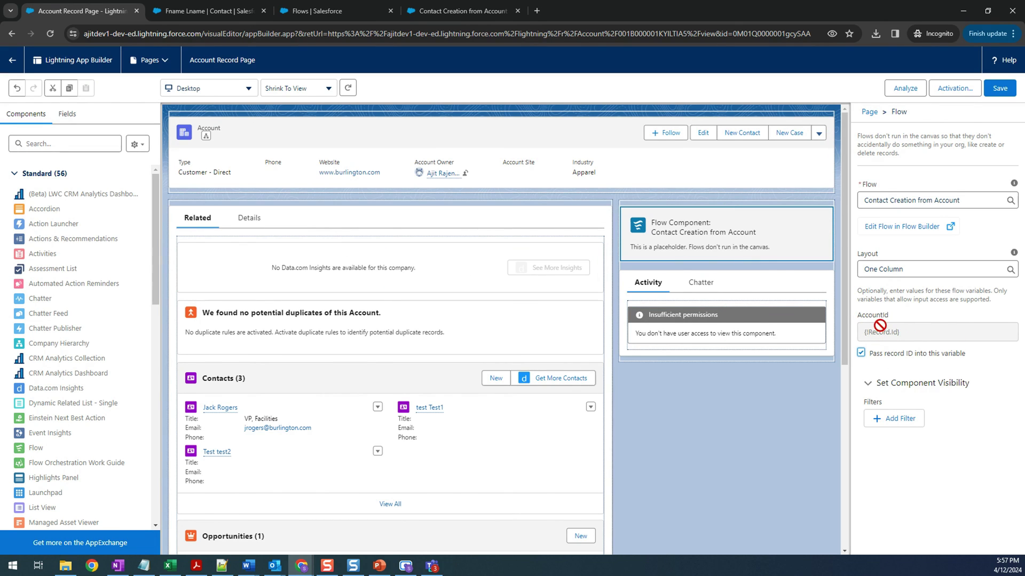
pyautogui.click(448, 8)
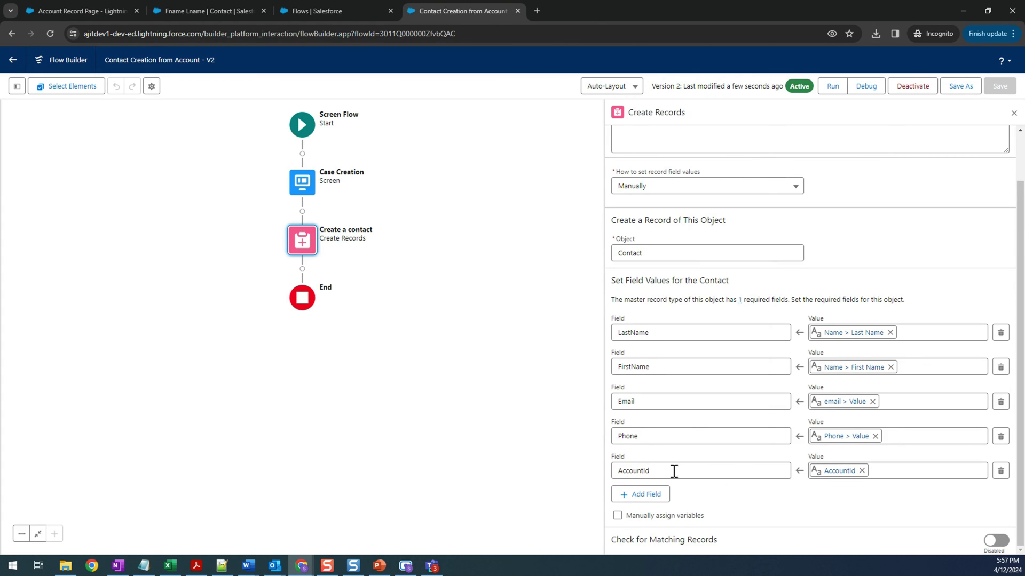
pyautogui.click(87, 9)
pyautogui.click(999, 88)
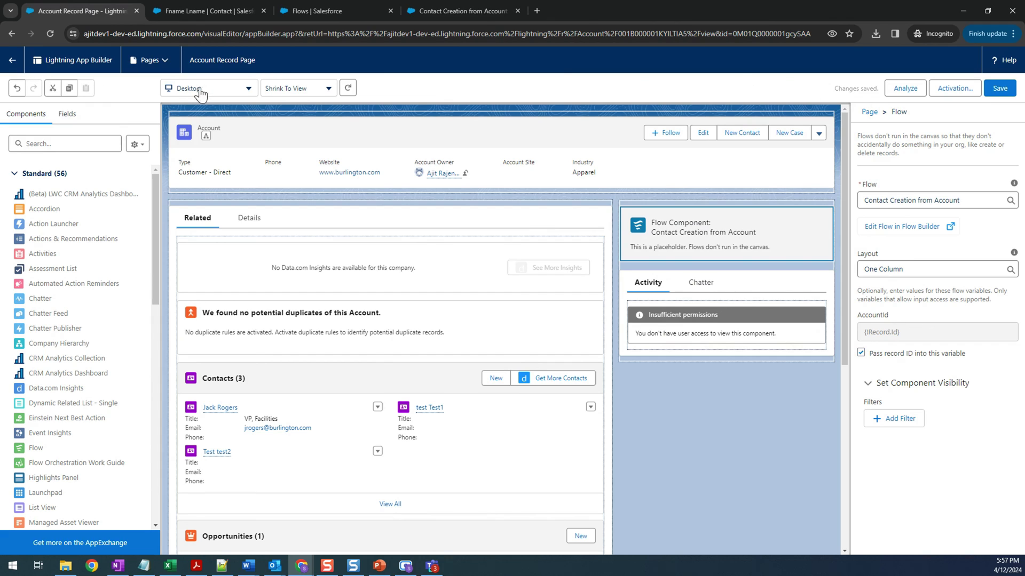
pyautogui.click(14, 63)
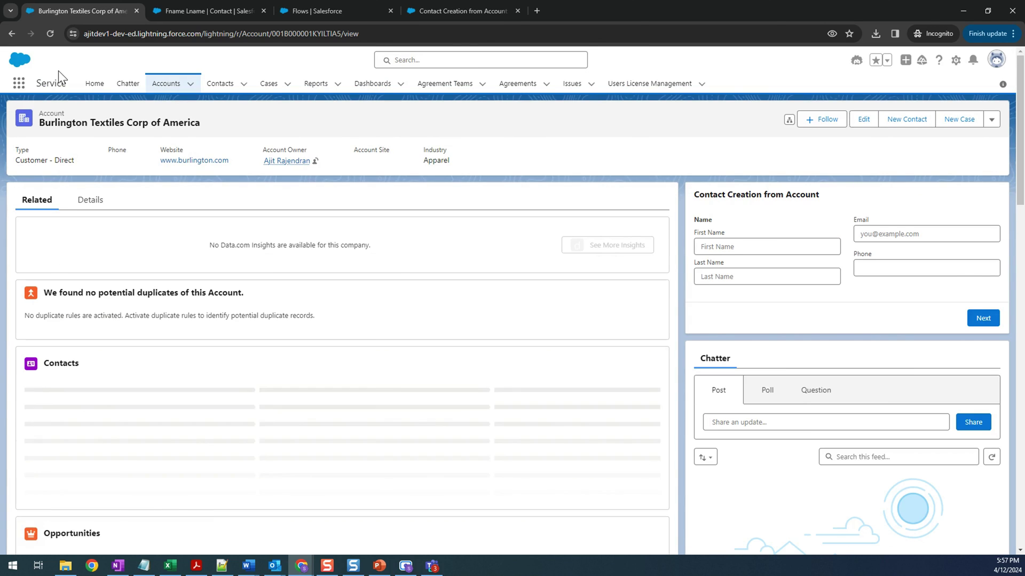
# Enter the test contact's first and last name in the Contact Creation from Account form on the account page.
pyautogui.click(733, 246)
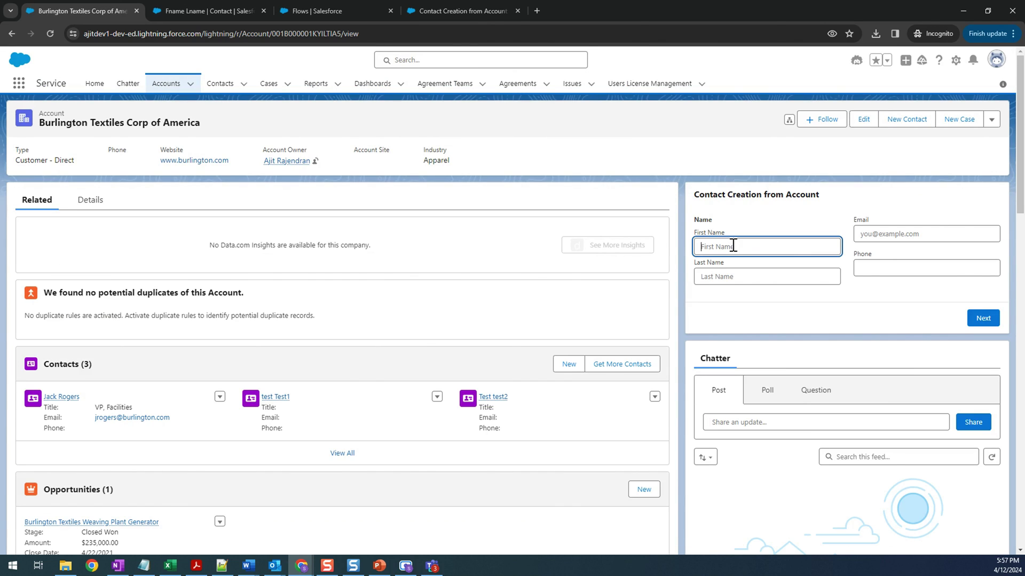
pyautogui.write('Fane')
pyautogui.press('BackSpace')
pyautogui.press('BackSpace')
pyautogui.press('BackSpace')
pyautogui.write('Fname1')
pyautogui.press('Tab')
pyautogui.write('Lname1')
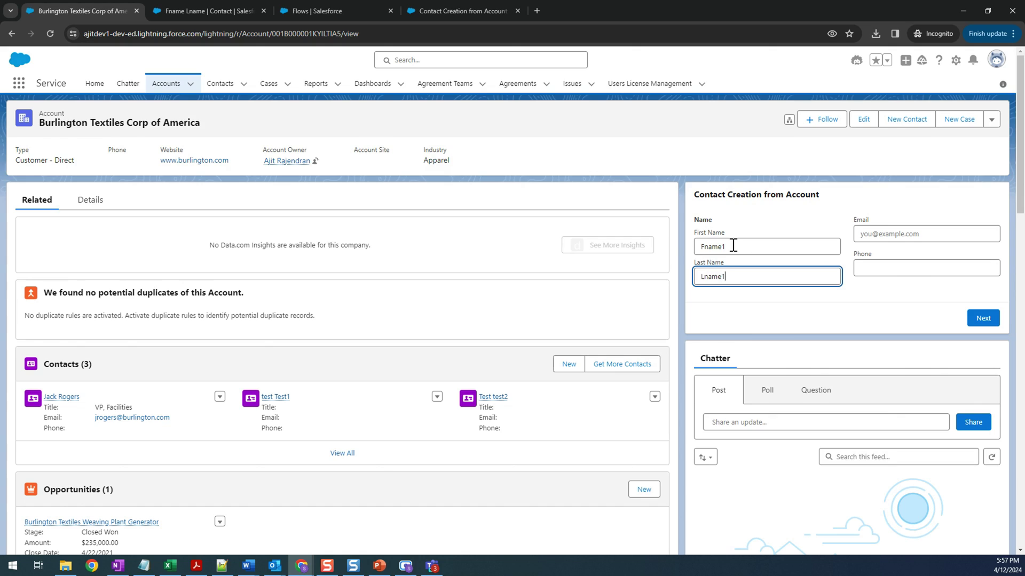
pyautogui.press('Tab')
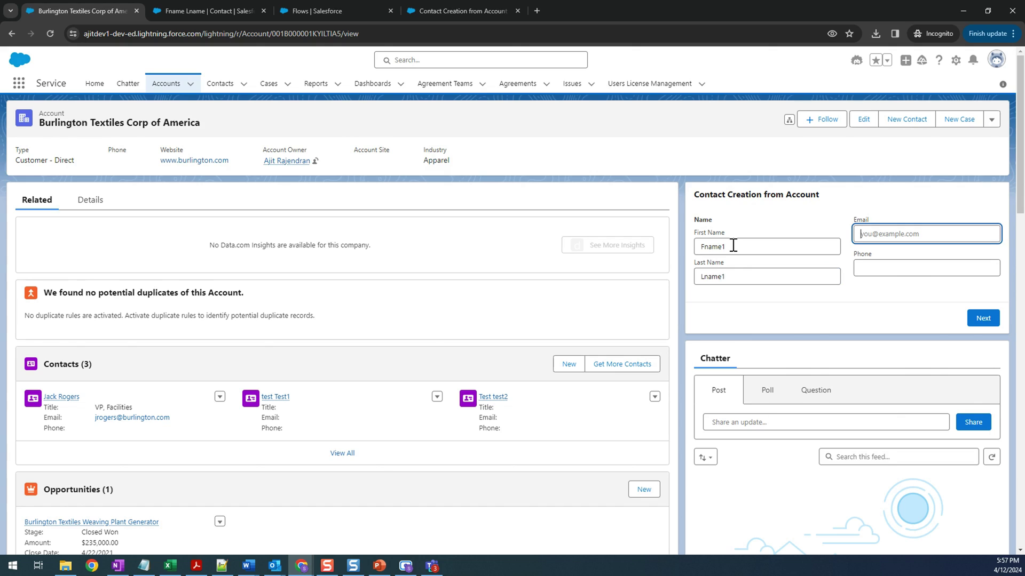
# Fill in the test contact's email and phone number and submit the form to create the contact.
pyautogui.write('fanme1@test.com')
pyautogui.press('Tab')
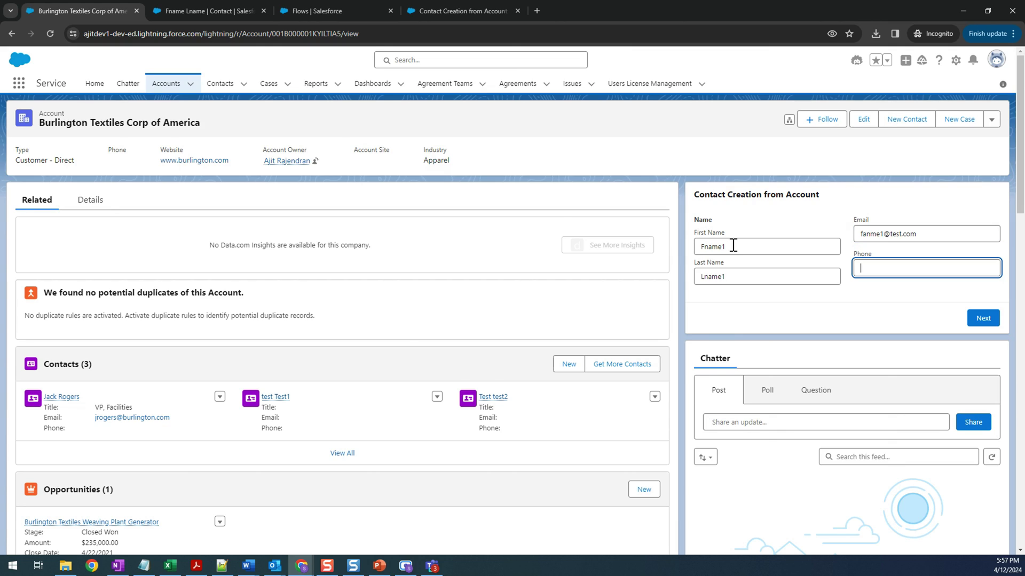
pyautogui.write('1231231212')
pyautogui.click(853, 295)
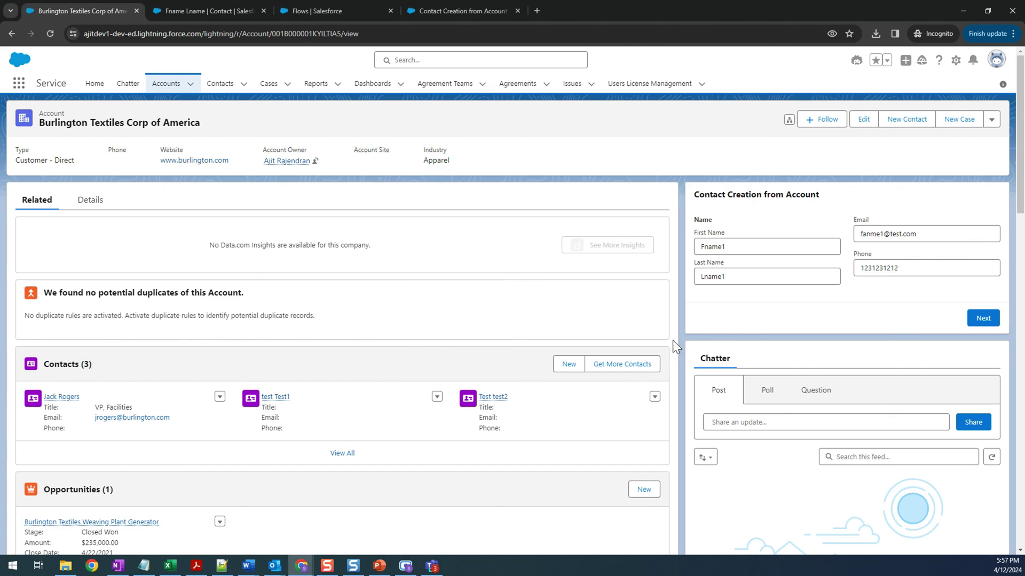
pyautogui.click(984, 320)
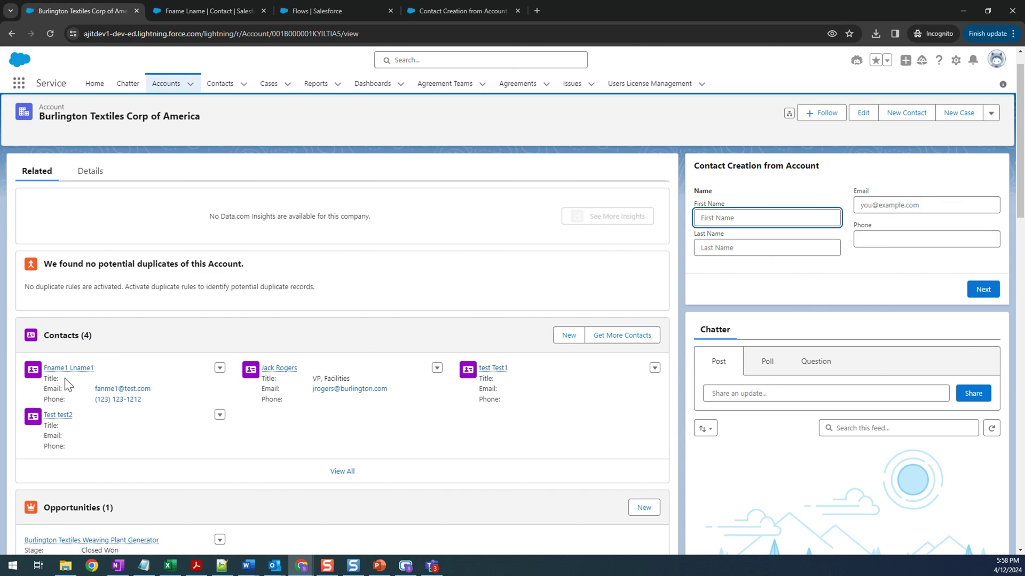
# Open the newly created contact from the account's related contacts list, check its Account Name, and return to the account record.
pyautogui.click(65, 336)
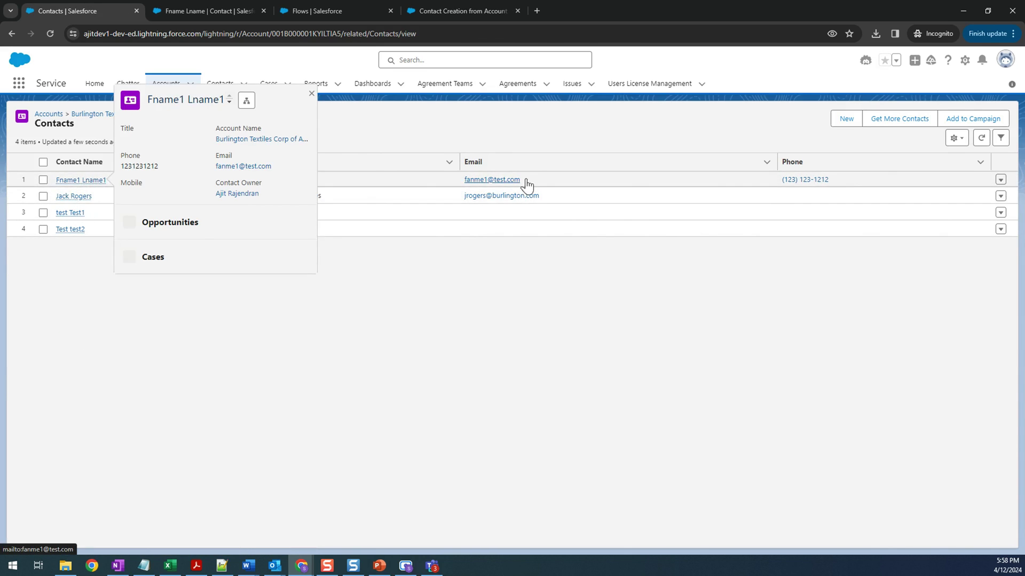
pyautogui.click(75, 179)
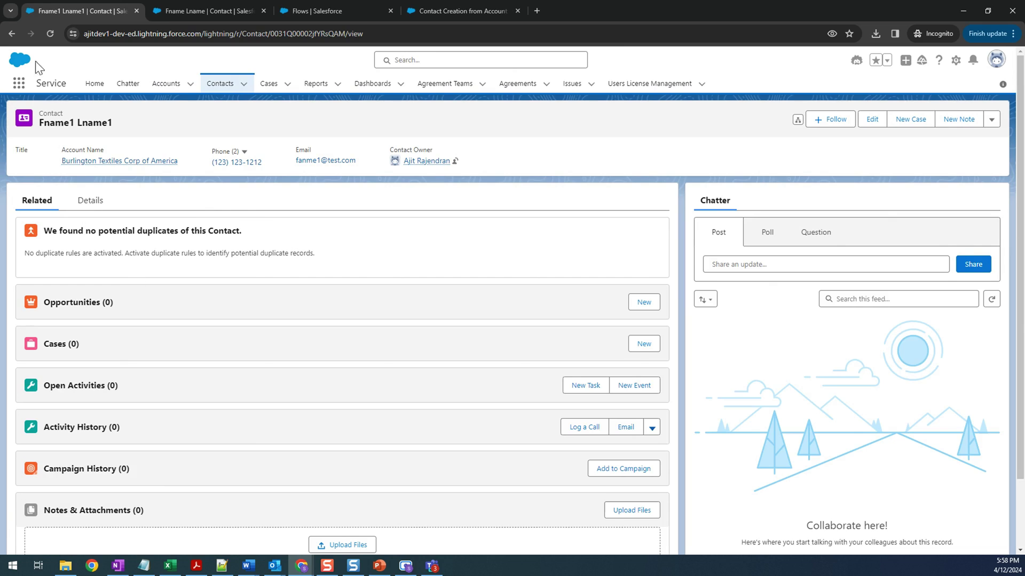
pyautogui.click(12, 33)
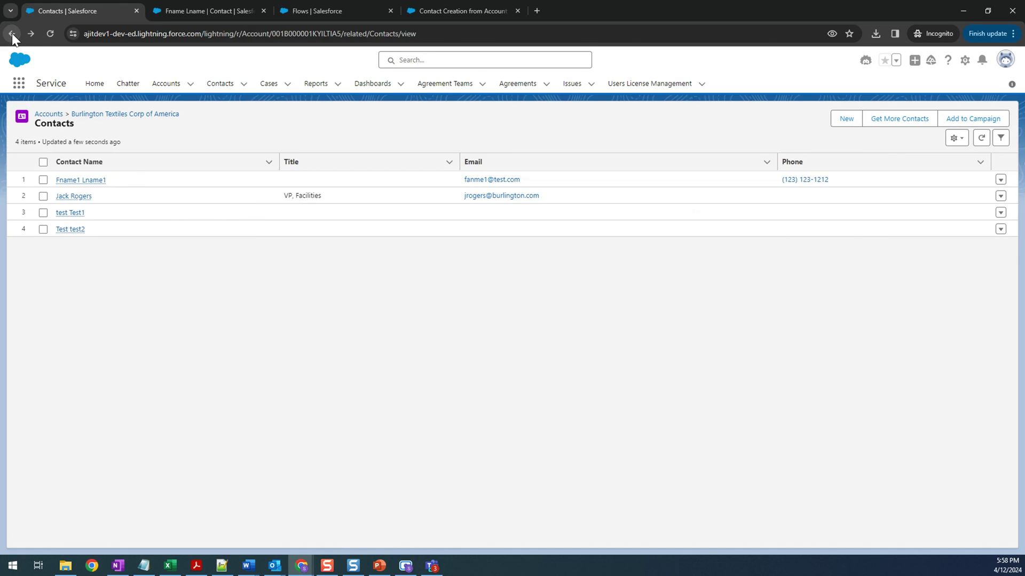
pyautogui.click(12, 33)
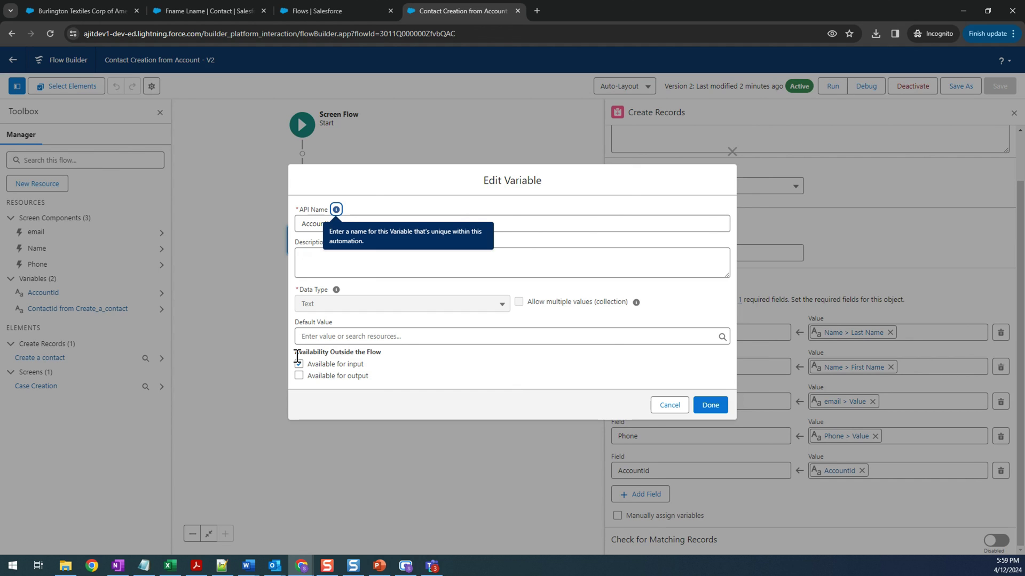
# Inspect the AccountId variable's input availability in the flow and close its settings without changes.
pyautogui.click(670, 405)
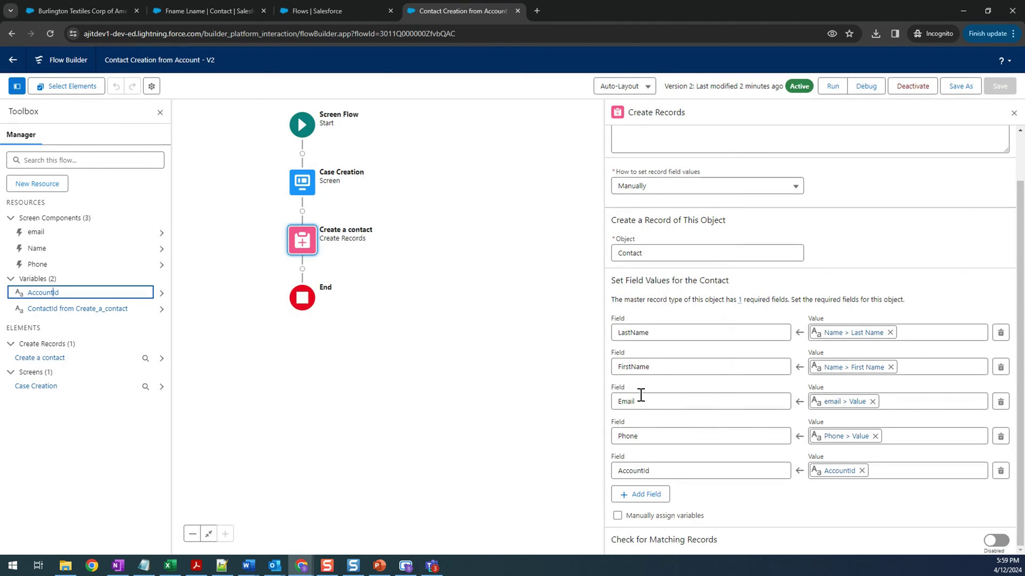